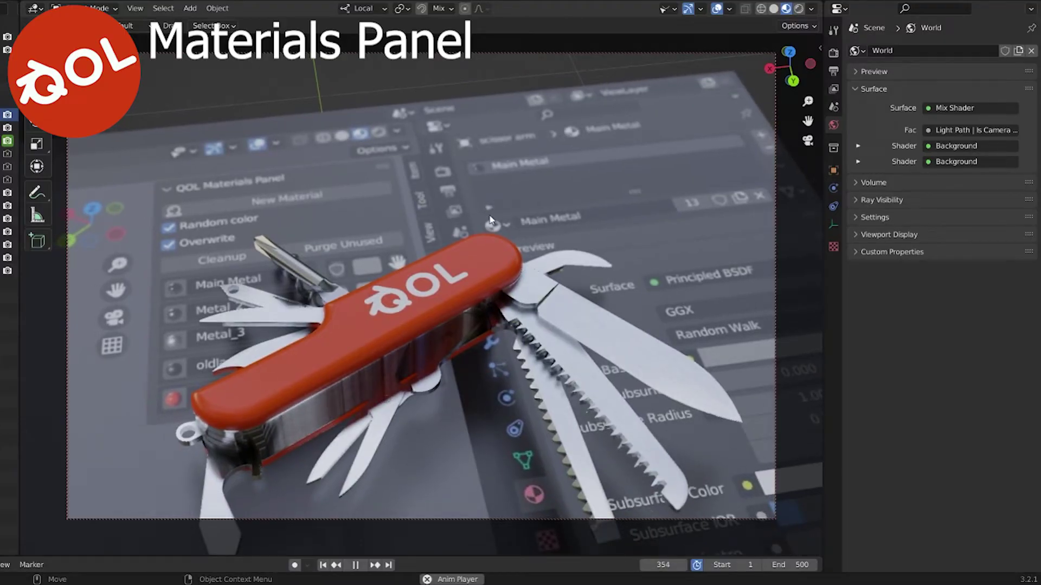
Step: Stop playback at frame 380, select the red knife cover and show the QOL Materials Panel
key(space)
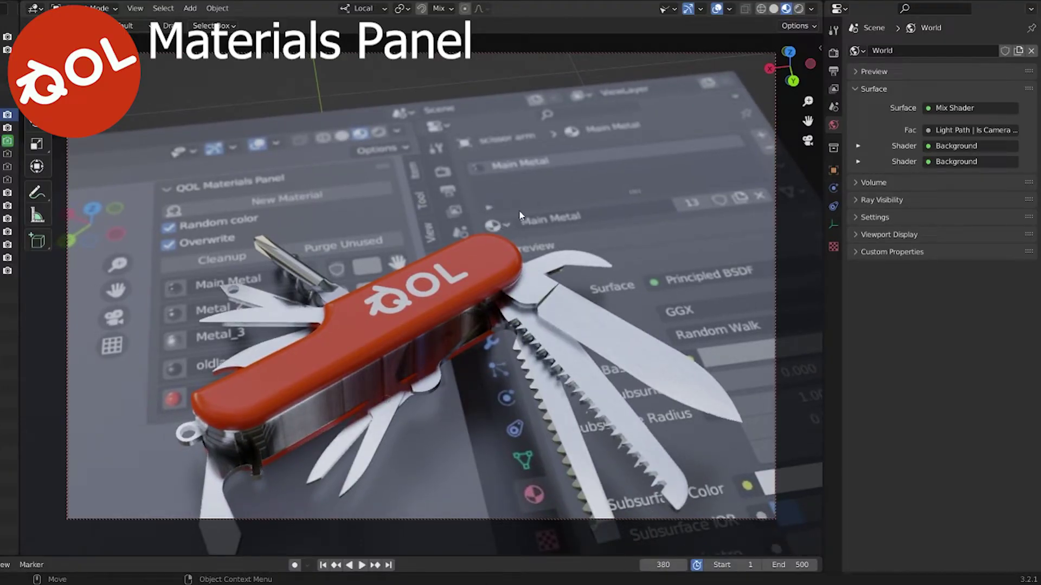
click(490, 277)
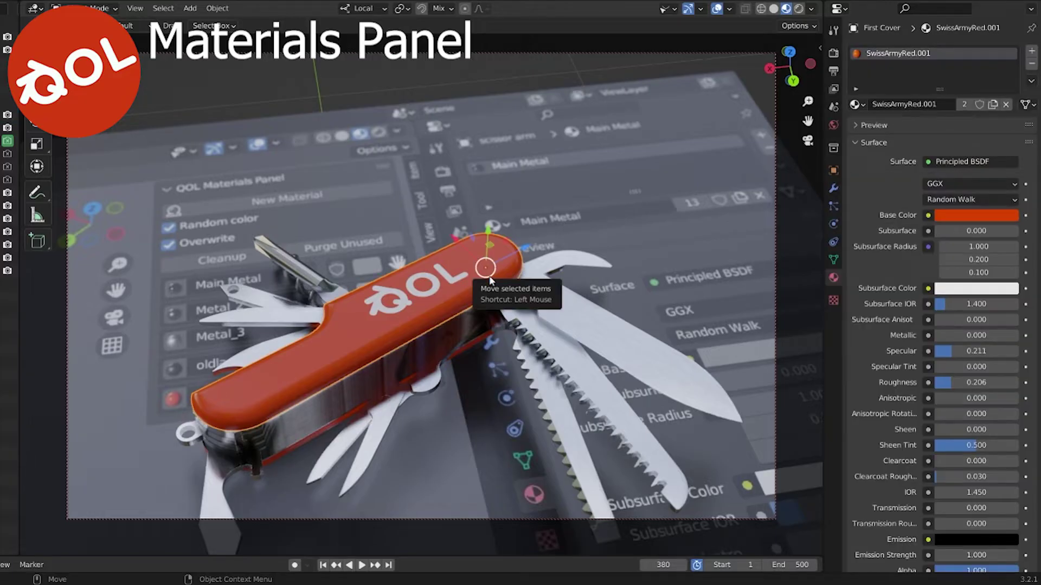
key(n)
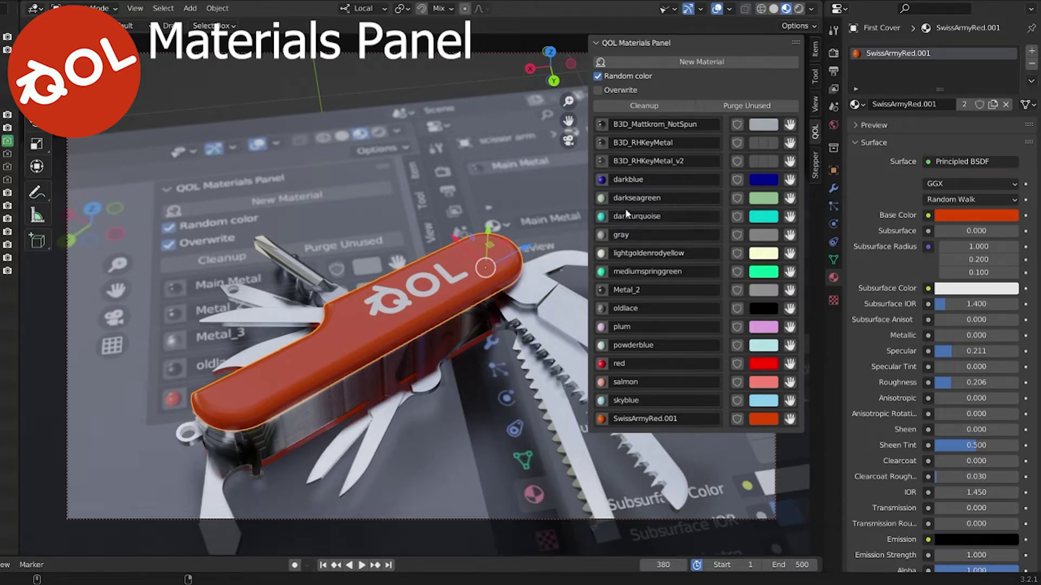
Step: Give the Sharp Knife blade, Sharp Saw and screwdriver new random-colour materials
click(424, 125)
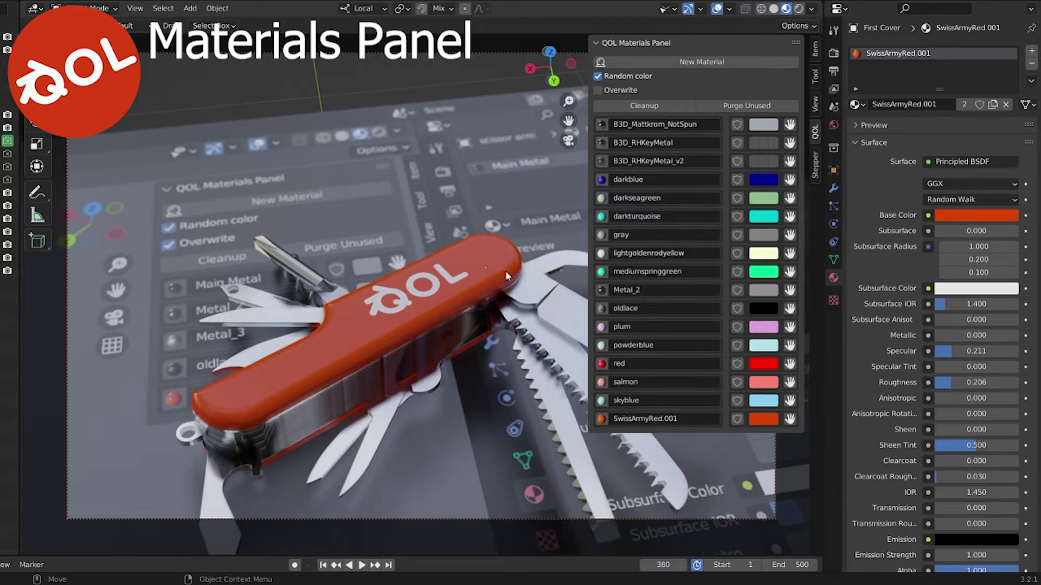
click(533, 292)
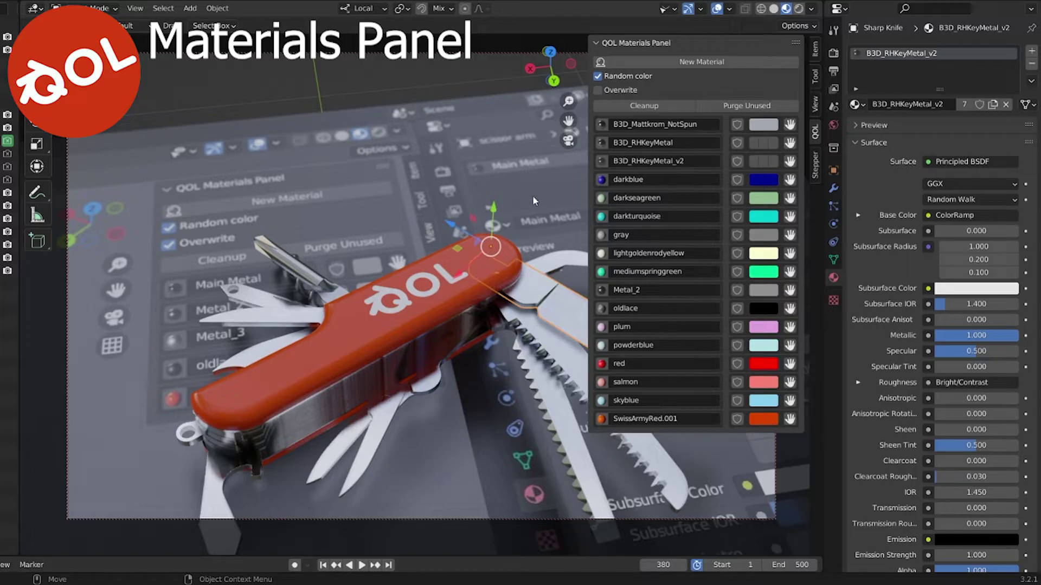
click(632, 61)
click(554, 346)
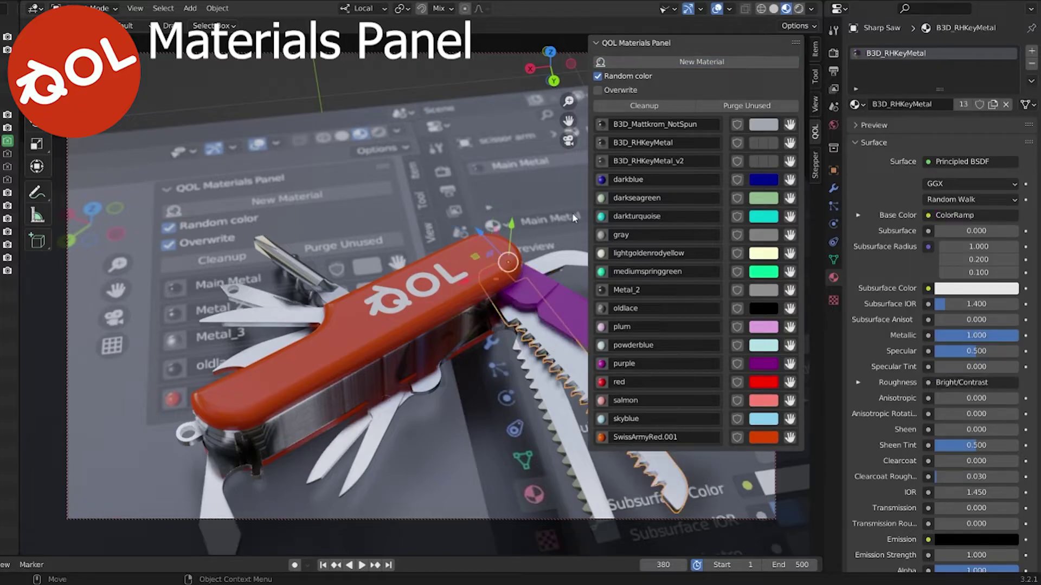
click(623, 61)
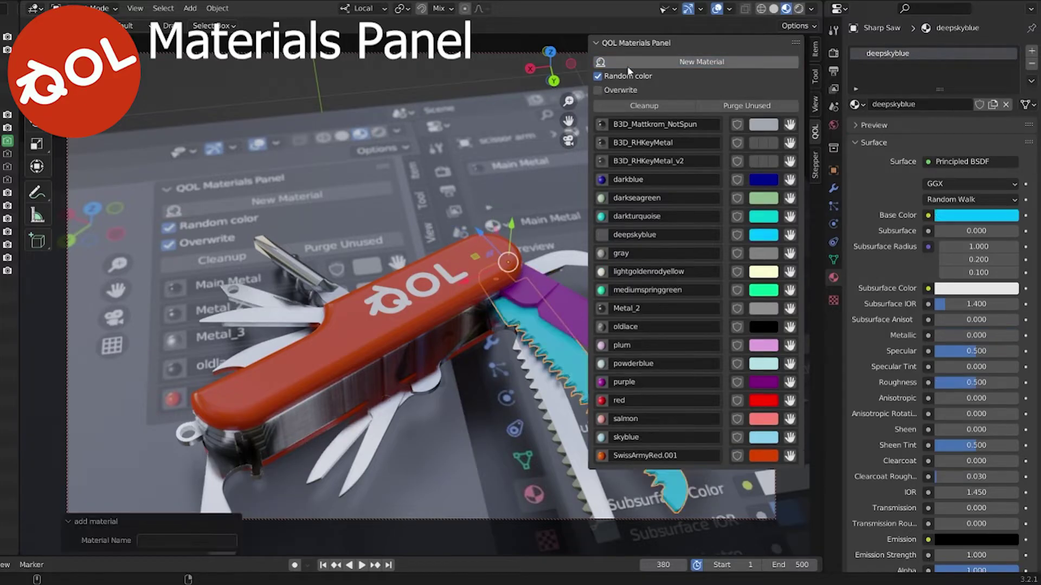
click(311, 277)
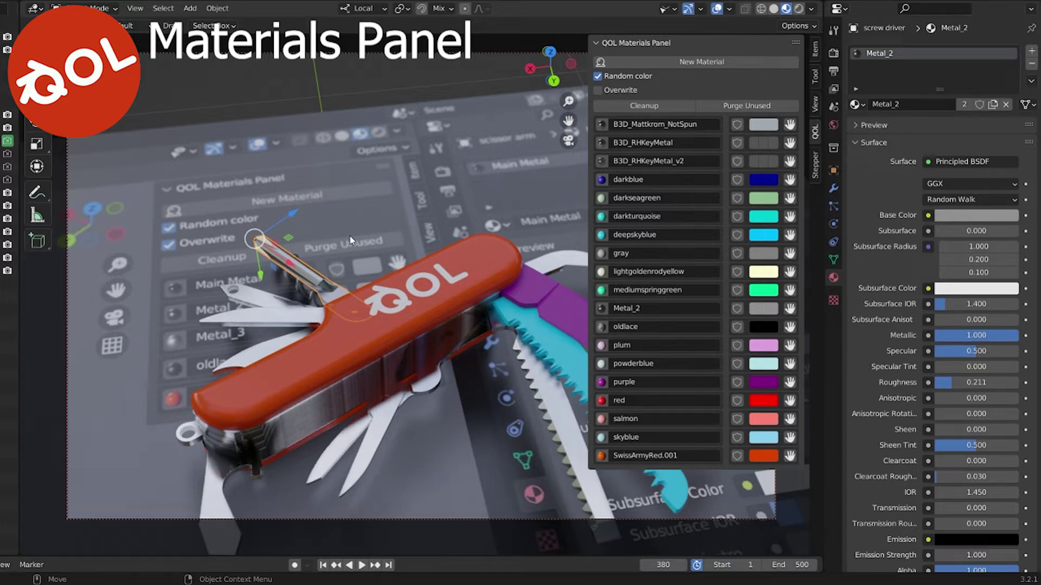
shift+middle_drag(389, 228, 386, 192)
scroll(387, 193, up, 4)
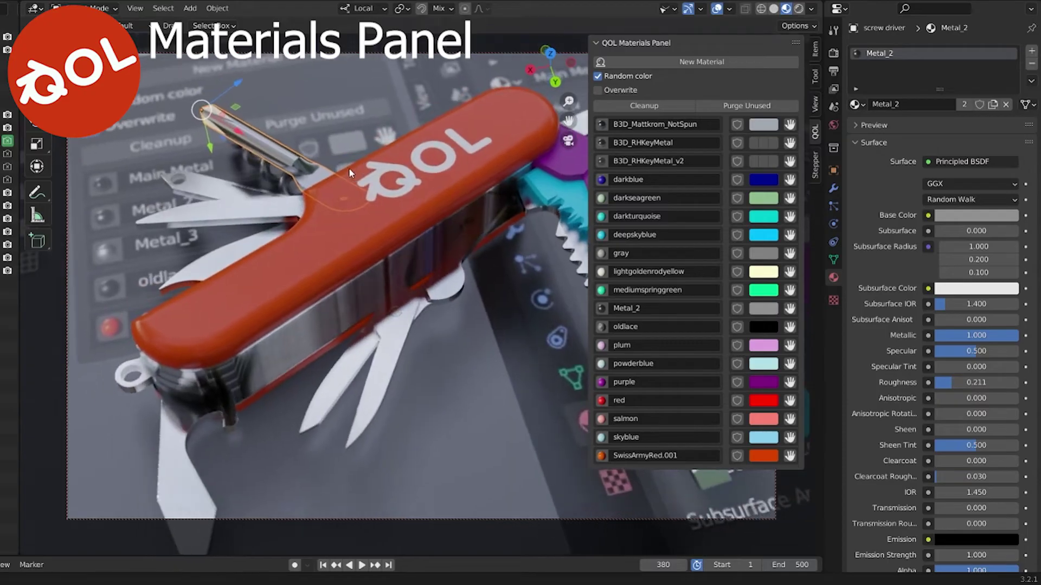
click(642, 64)
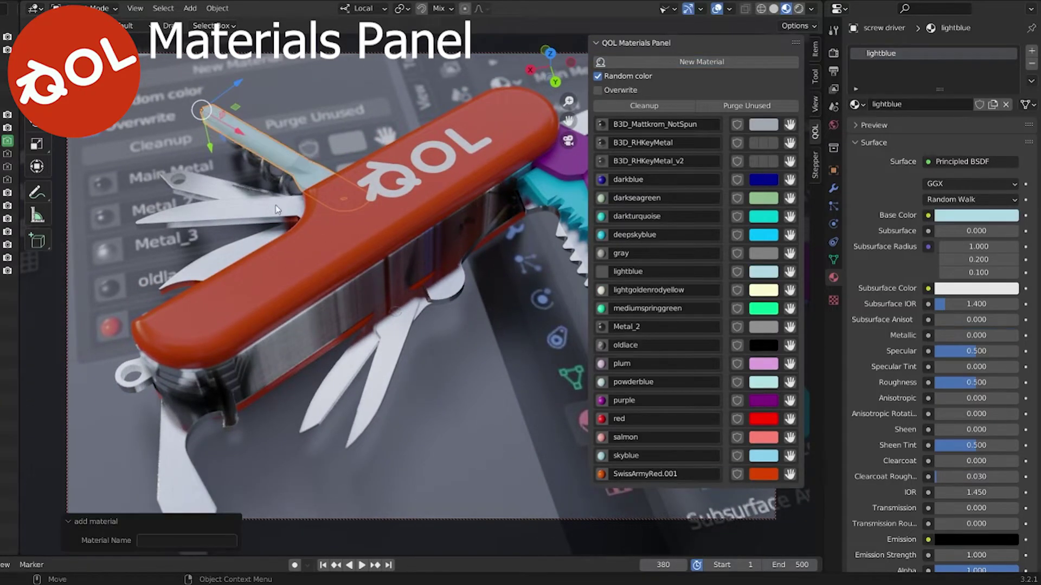
Step: Add random materials to the upper-left blade, next blade, Nail Polisher and a lower blade (azure)
click(238, 193)
key(ctrl+shift+n)
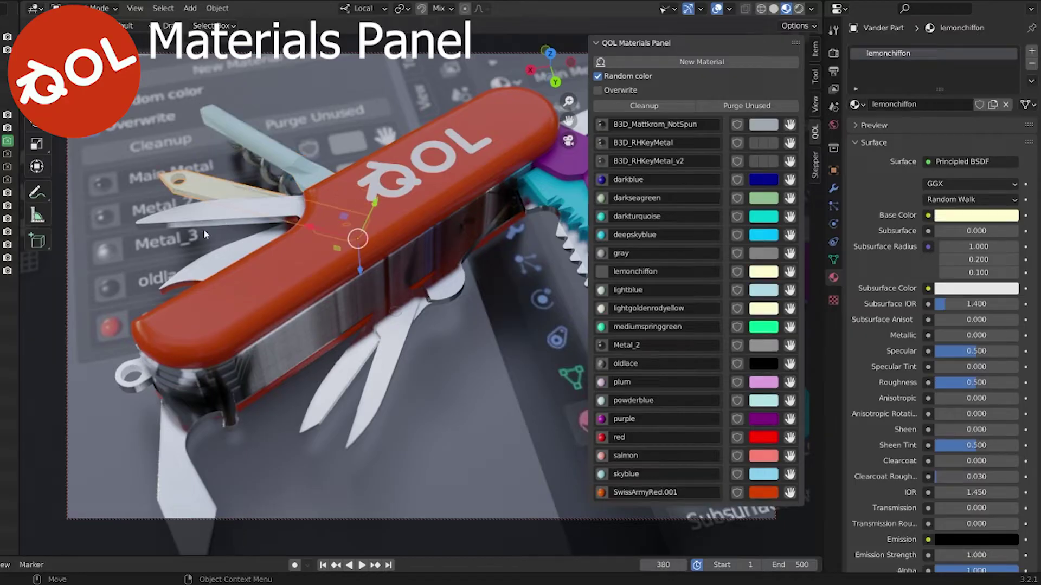
click(204, 229)
key(ctrl+shift+n)
click(218, 258)
key(ctrl+shift+n)
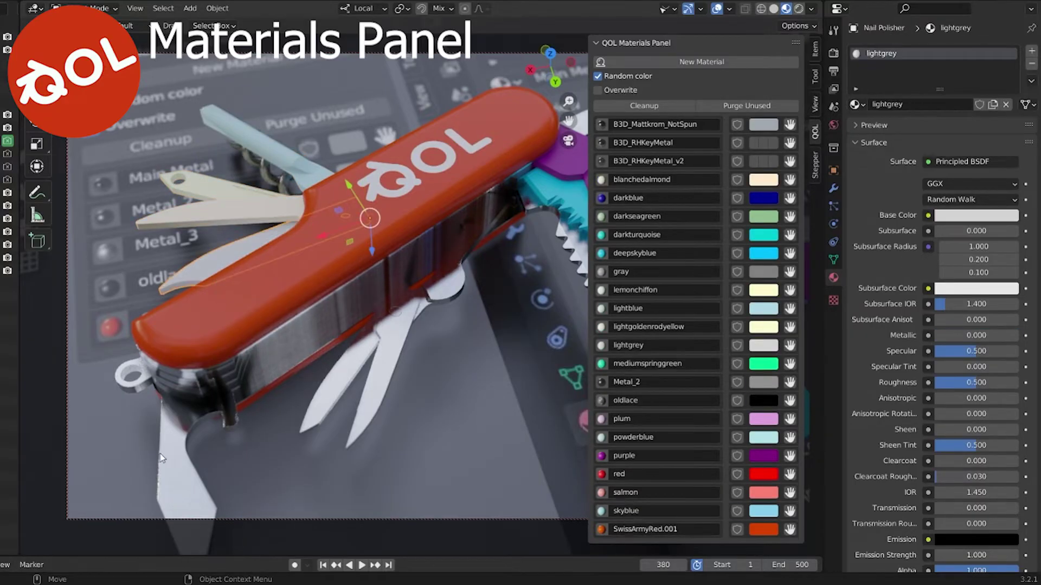
click(161, 448)
key(ctrl+shift+n)
click(141, 383)
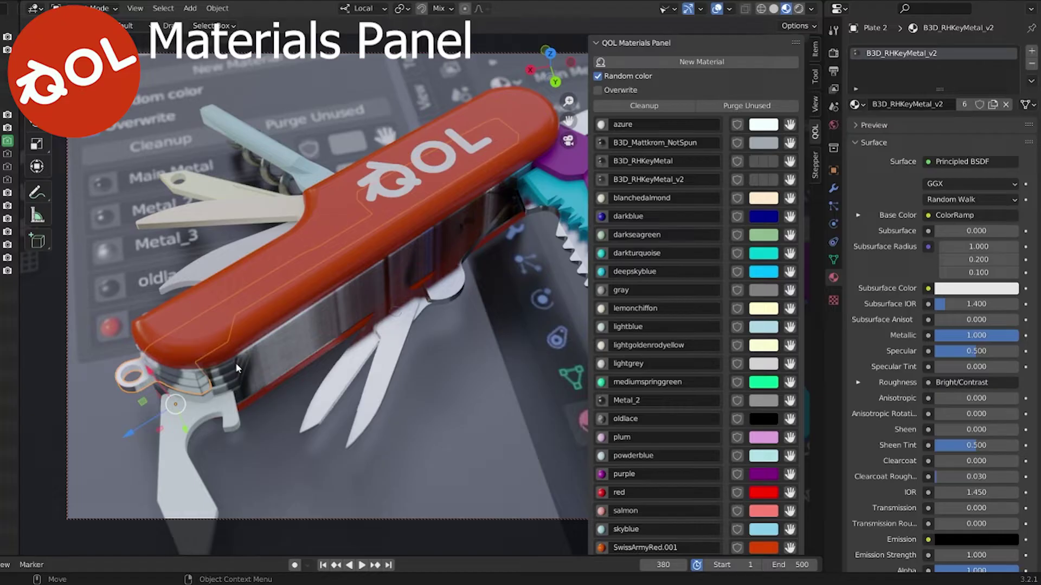
Step: Select the saw, can opener and blades together and give them random materials, including green and darkmagenta
middle_drag(213, 382, 333, 252)
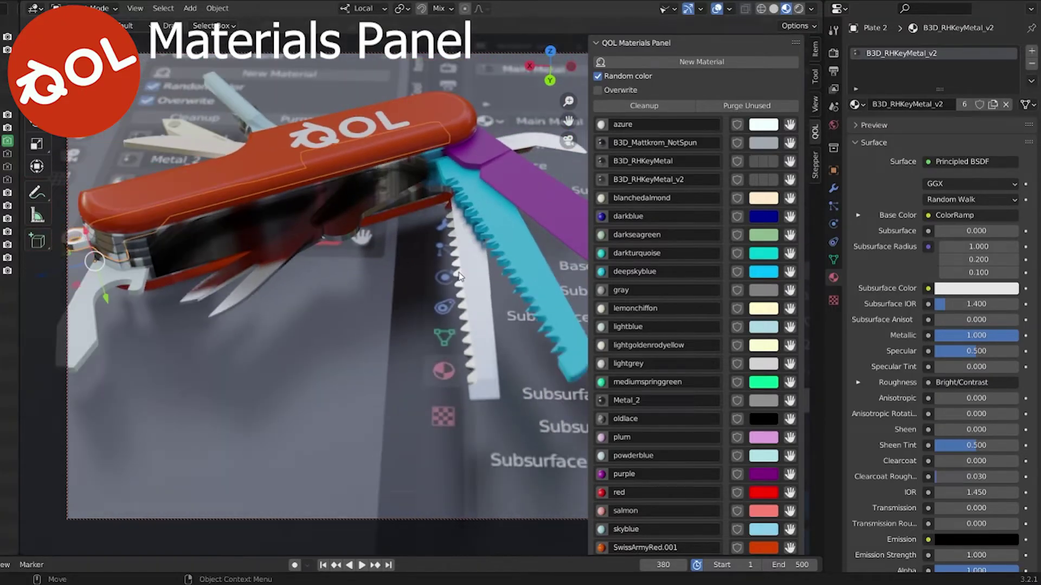
click(493, 233)
click(509, 174)
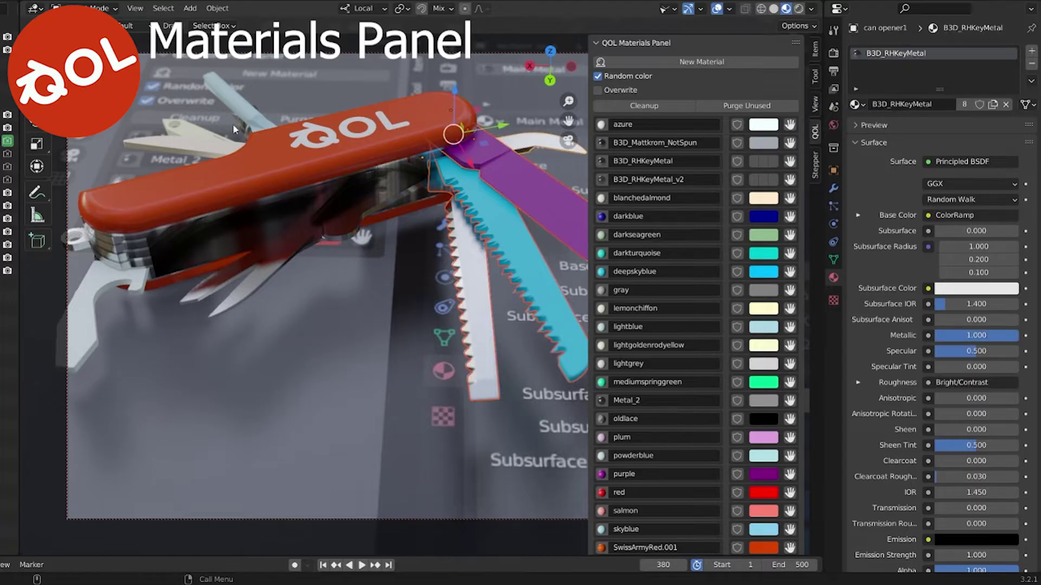
click(245, 99)
click(198, 131)
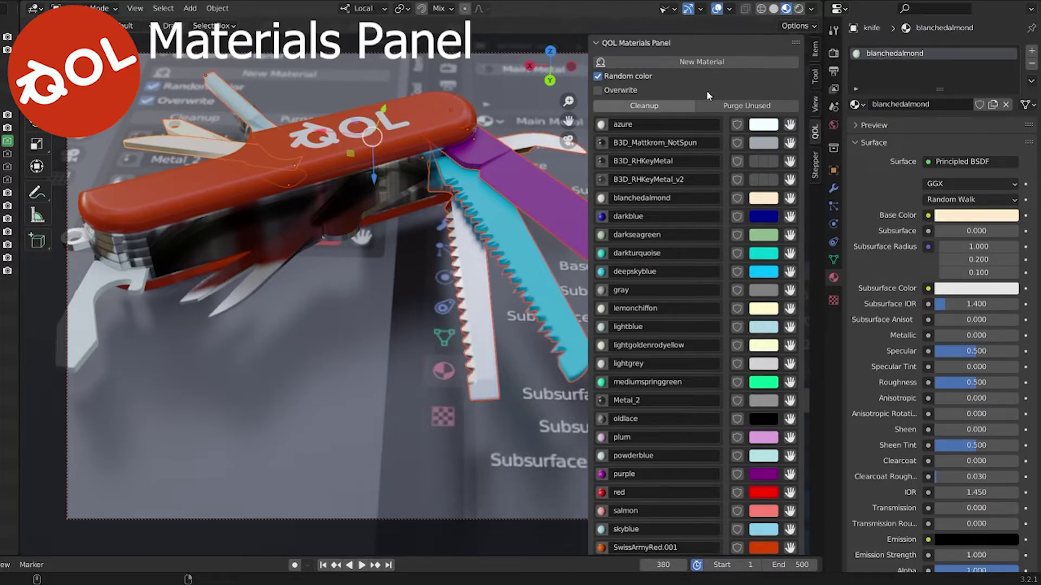
click(702, 60)
middle_drag(280, 203, 377, 253)
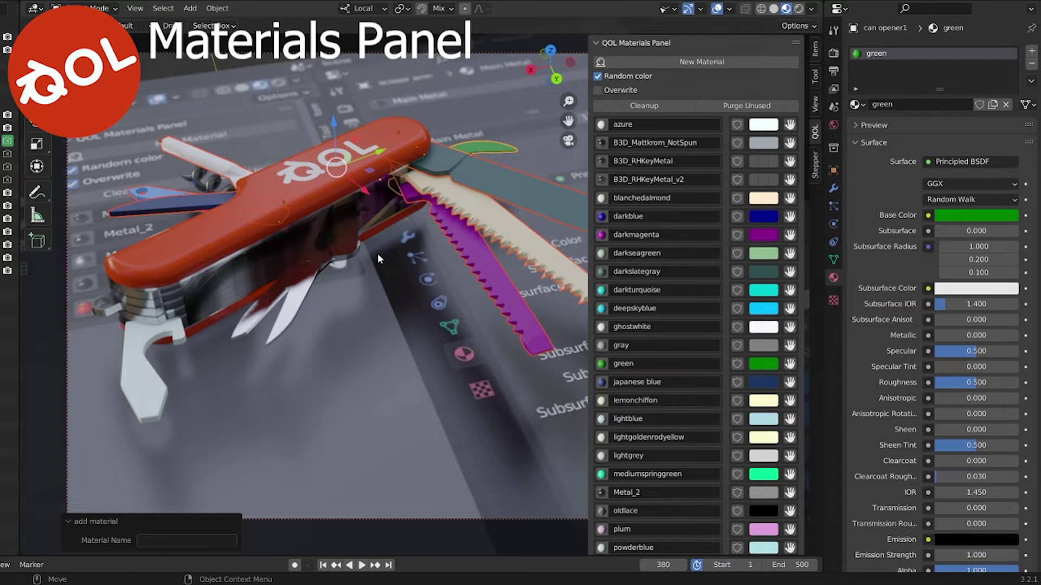
Step: Reroll random materials on the ground plane six times until it lands on chocolate
click(394, 306)
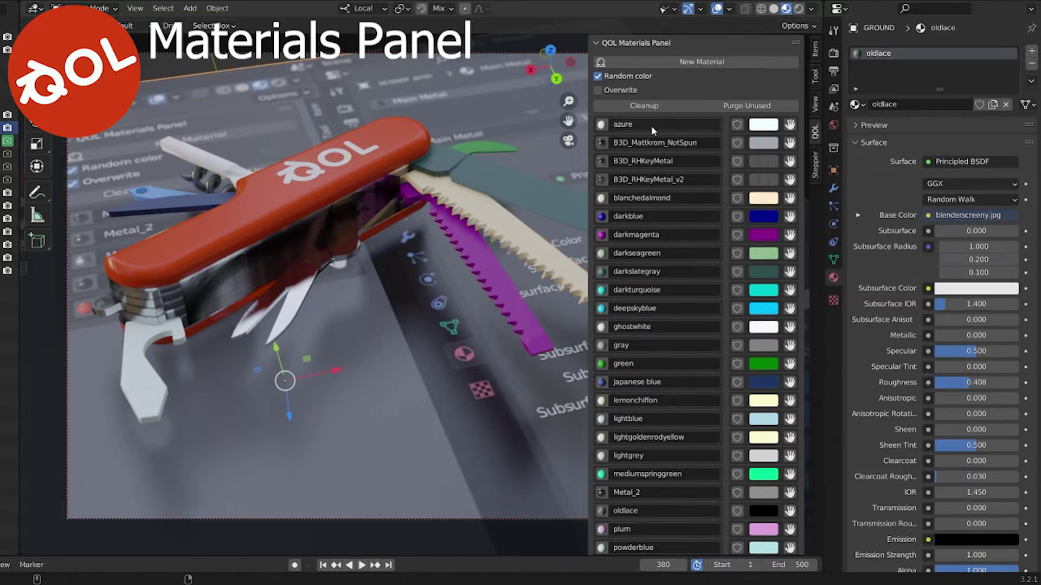
click(669, 60)
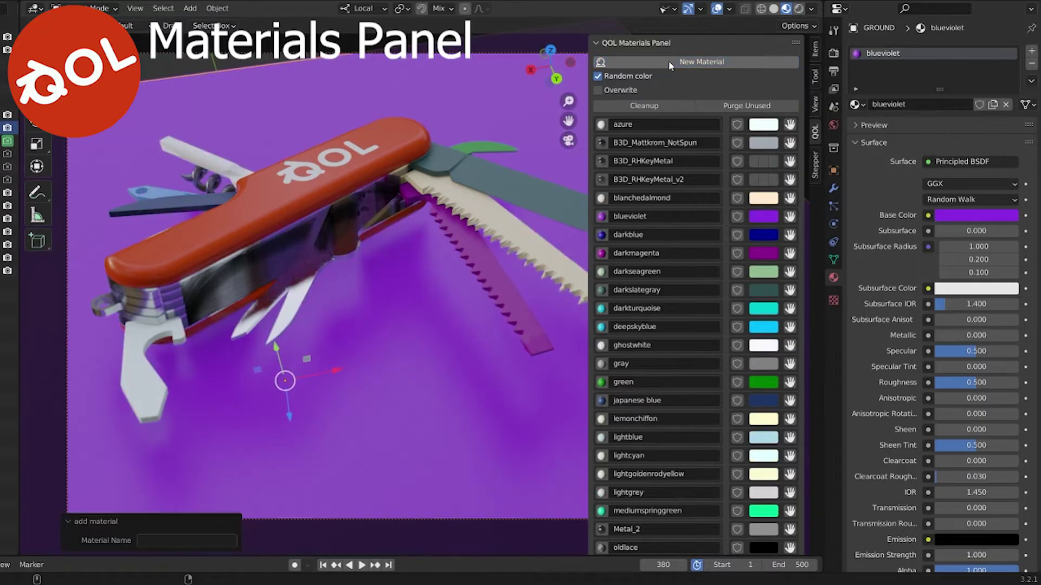
click(668, 60)
click(668, 60)
click(668, 60)
click(668, 61)
click(668, 61)
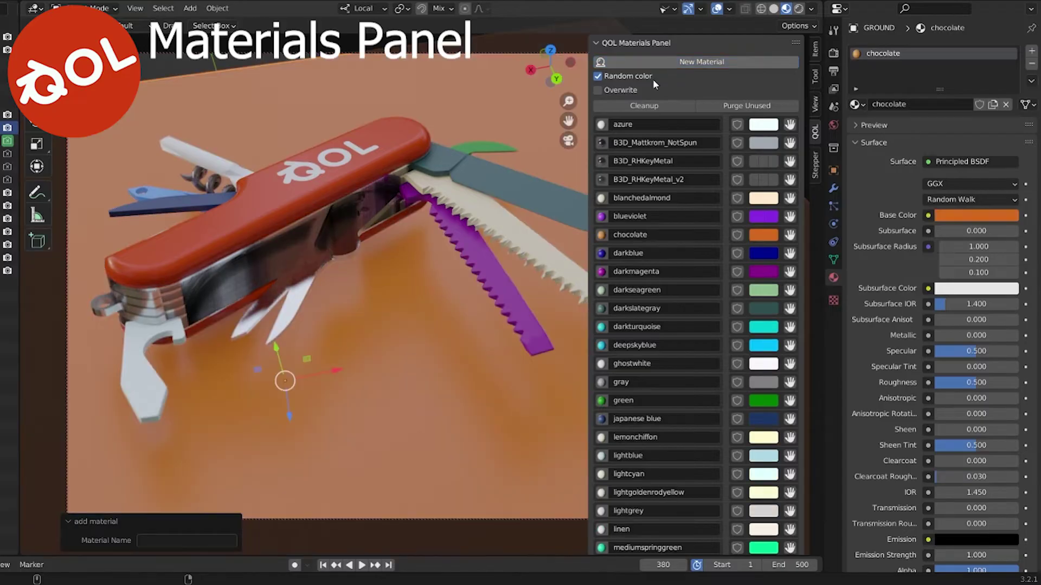
middle_drag(401, 244, 398, 288)
scroll(401, 284, up, 1)
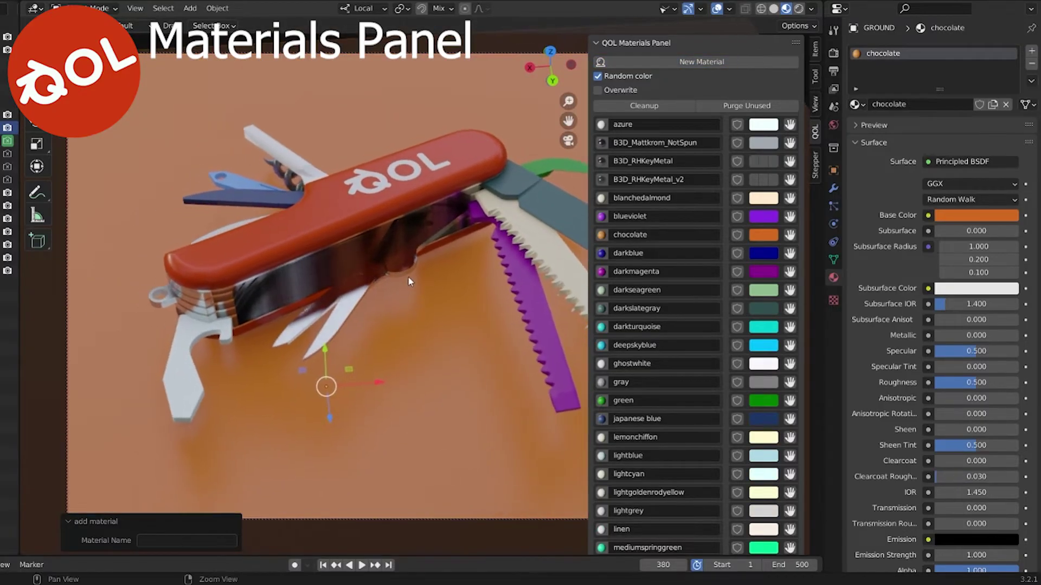
scroll(408, 271, up, 1)
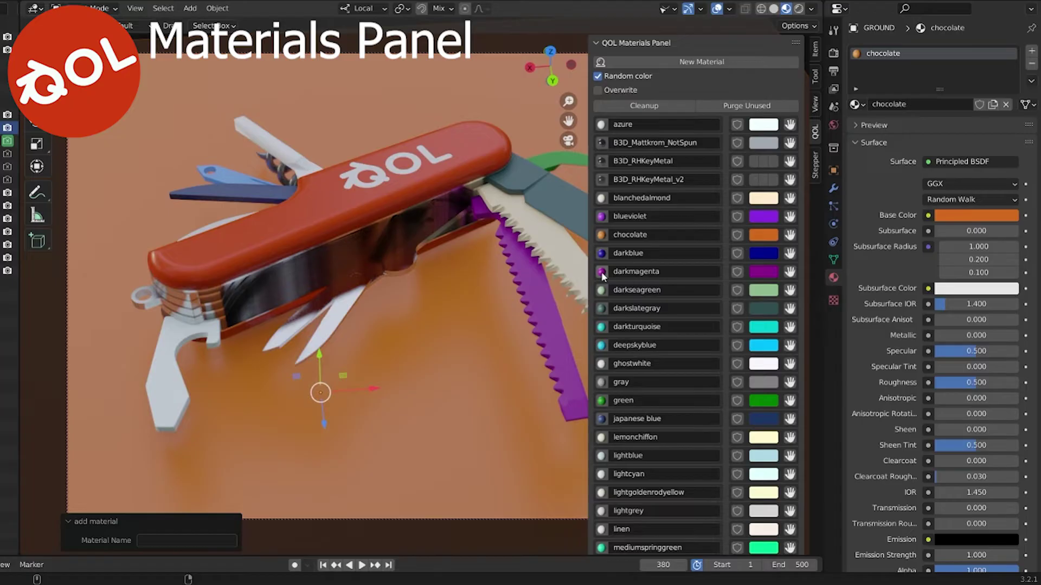
Step: Purge unused materials down to 17, from azure to wheat, and select the scissor arm
click(760, 105)
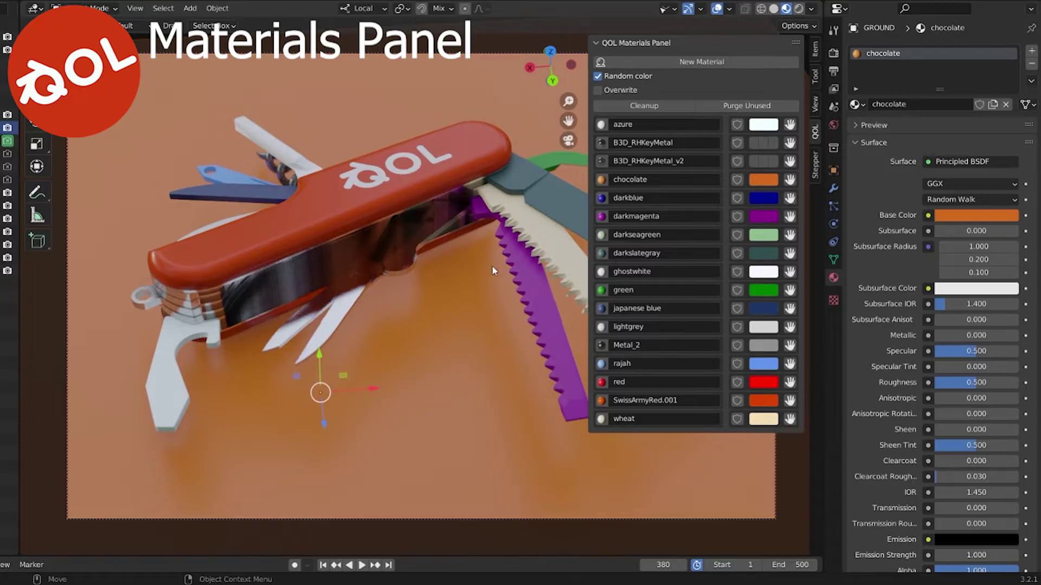
middle_drag(433, 322, 453, 313)
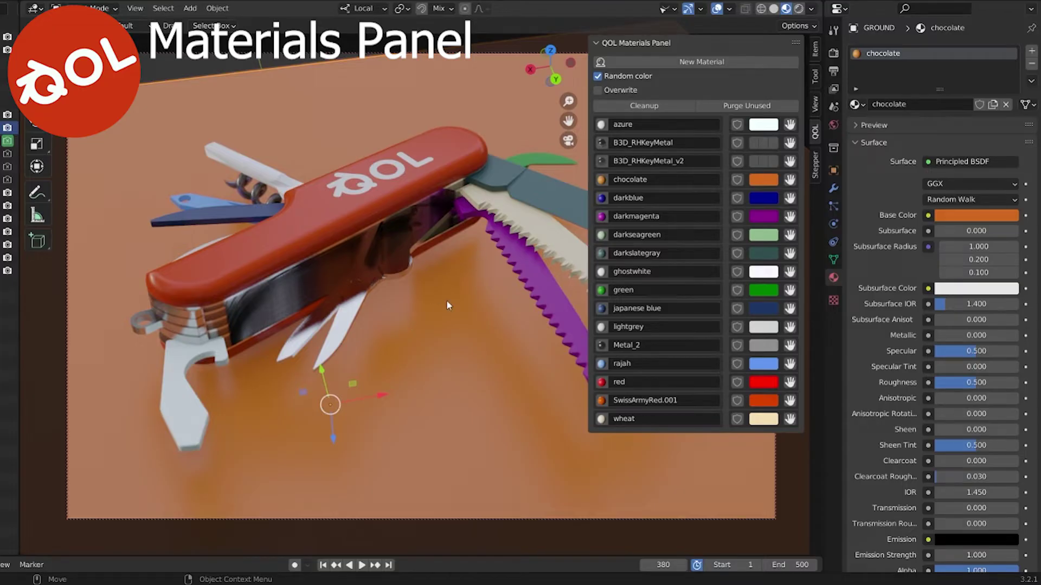
scroll(432, 313, up, 2)
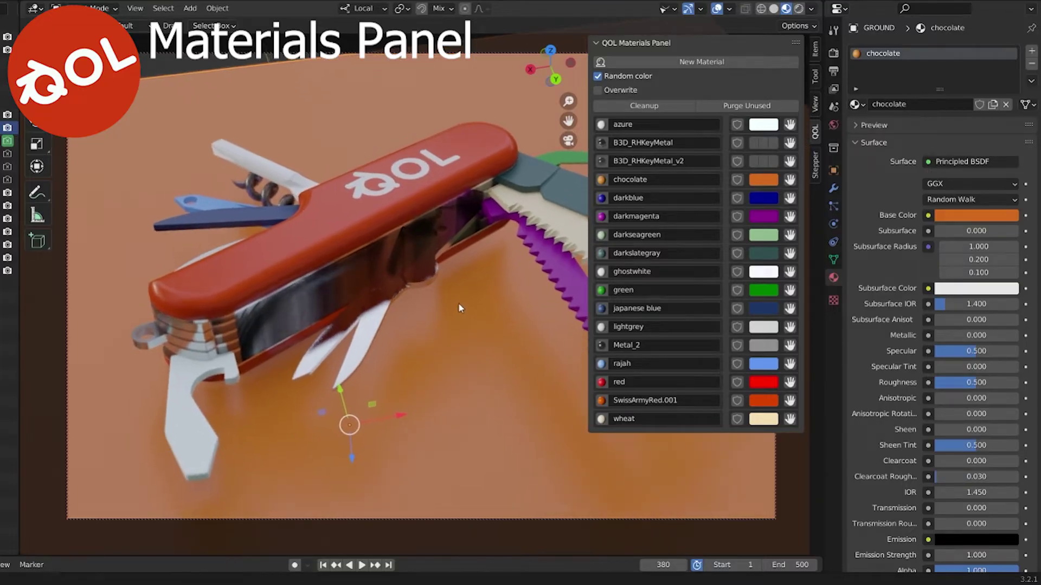
shift+middle_drag(470, 318, 463, 296)
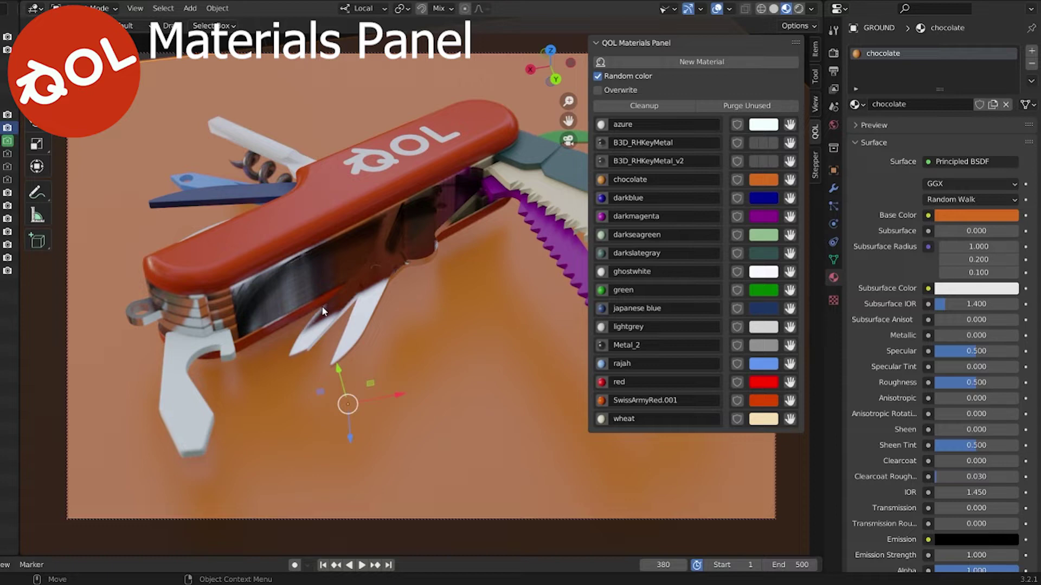
click(334, 318)
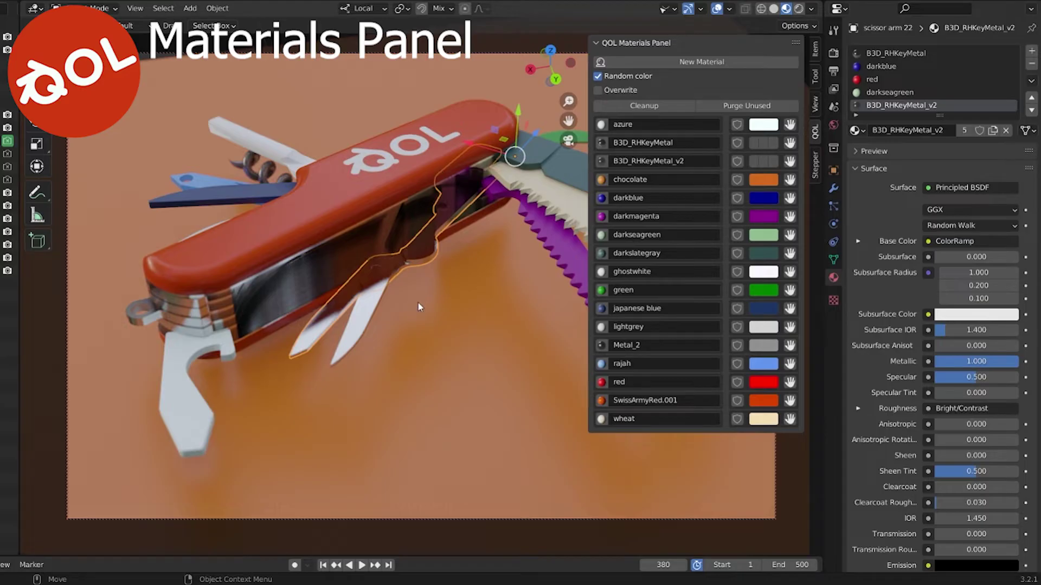
Step: Clean up slots, purge darkblue, darkseagreen and red, and fake-user ghostwhite, green and japanese blue
click(645, 106)
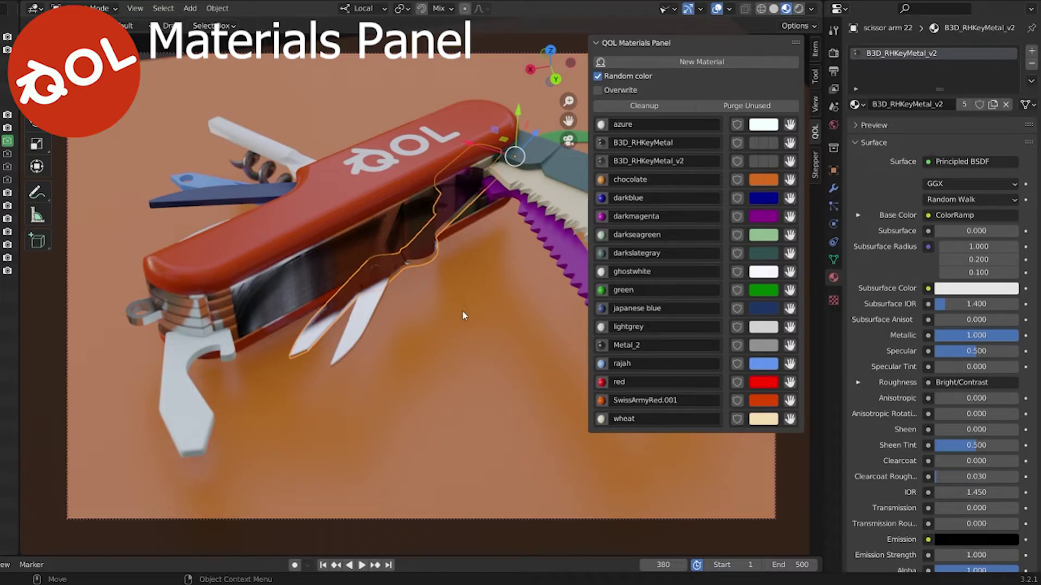
click(759, 106)
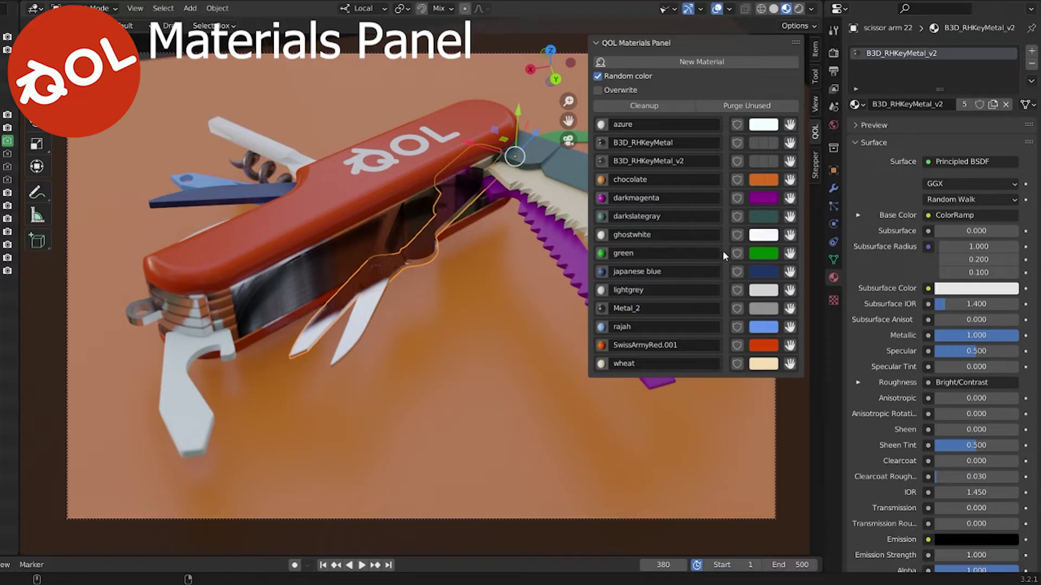
click(737, 253)
click(737, 234)
click(737, 272)
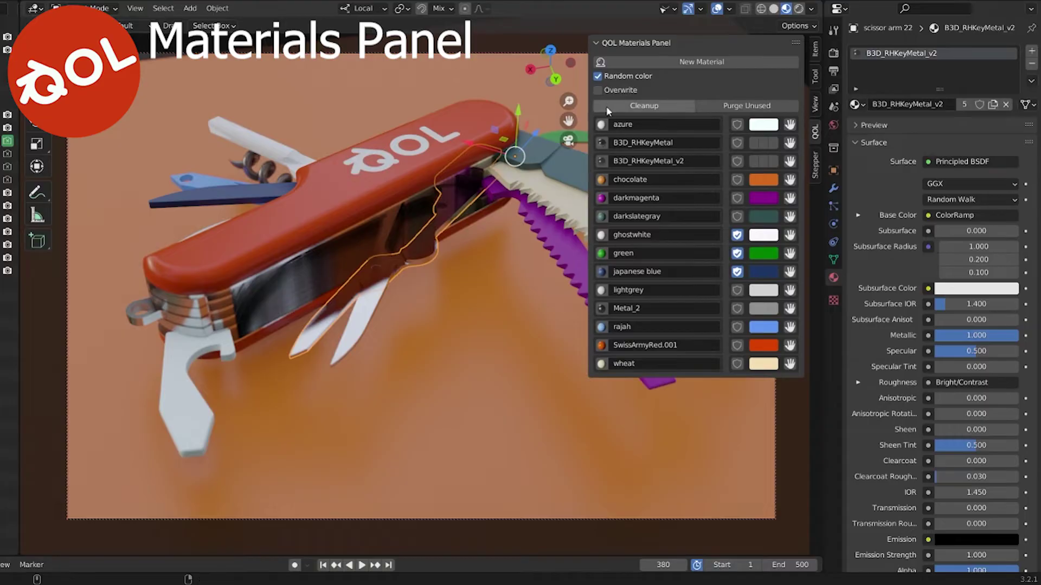
Step: Enable Overwrite, then apply darkmagenta to the scissor arm and green to the white scissor blade
click(599, 90)
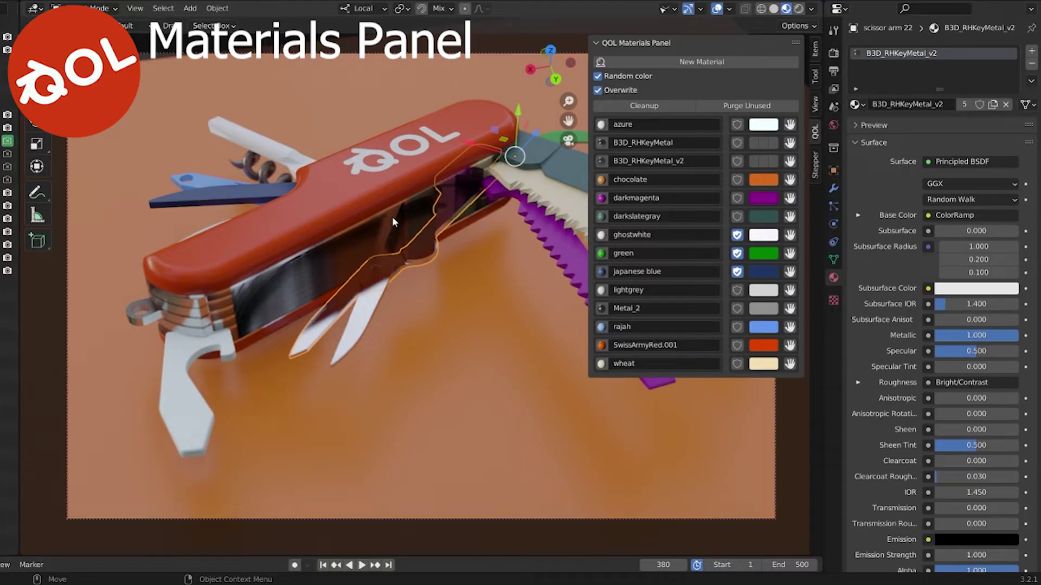
mouse_move(451, 224)
middle_down()
mouse_move(374, 248)
mouse_move(413, 242)
mouse_move(409, 255)
mouse_move(271, 233)
mouse_move(396, 241)
mouse_move(369, 246)
mouse_move(442, 236)
middle_up()
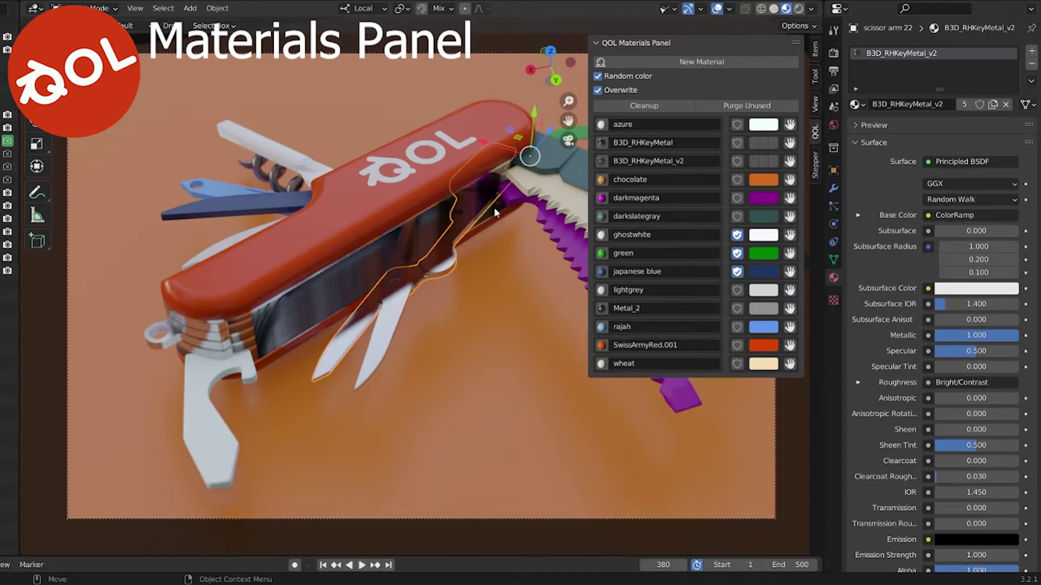
click(602, 198)
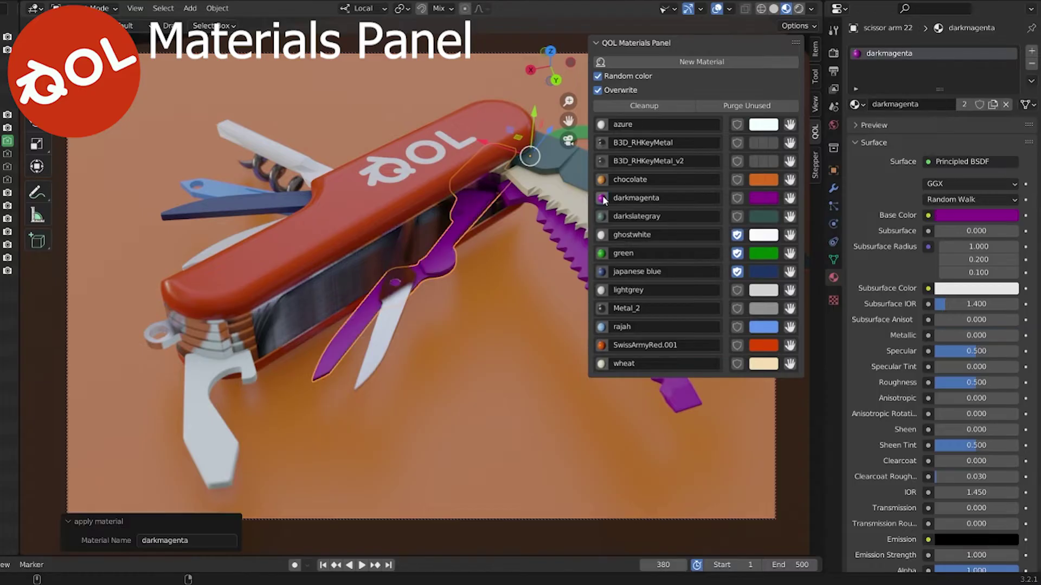
click(404, 298)
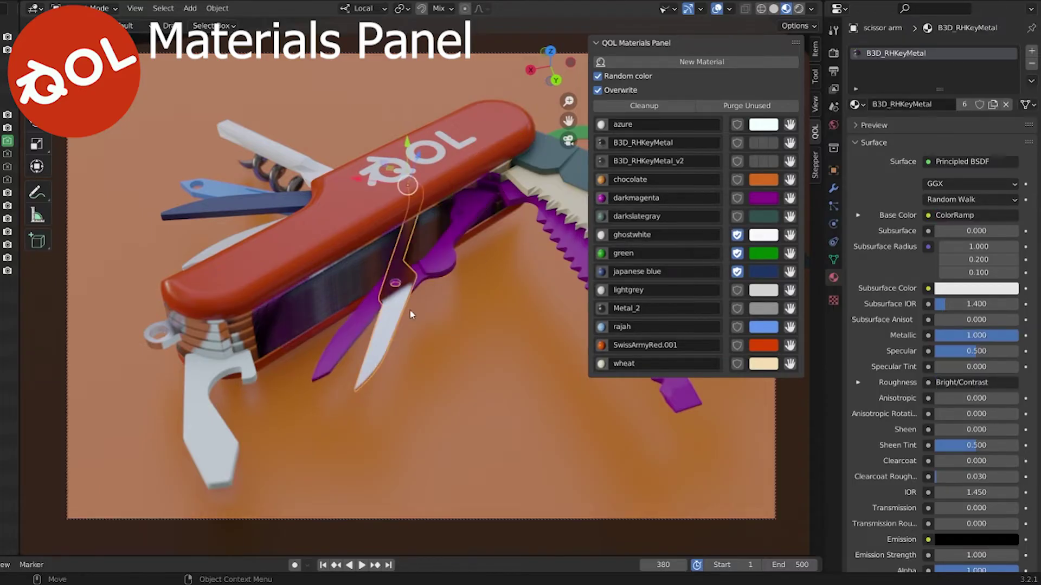
click(601, 253)
Step: Drop the darkmagenta material onto the other scissor arm using its grab icon
middle_drag(485, 301, 408, 276)
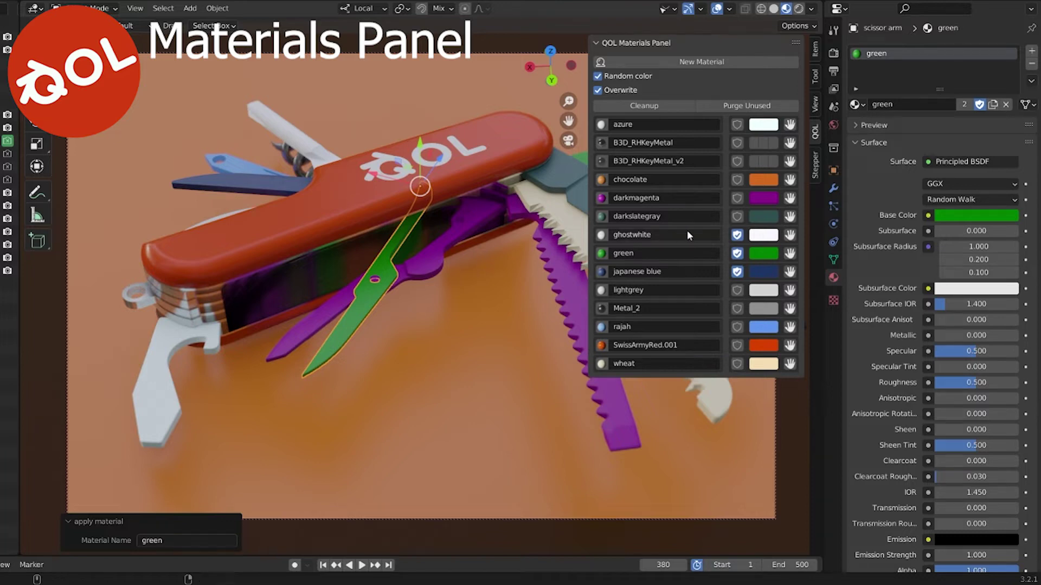
click(791, 200)
click(474, 226)
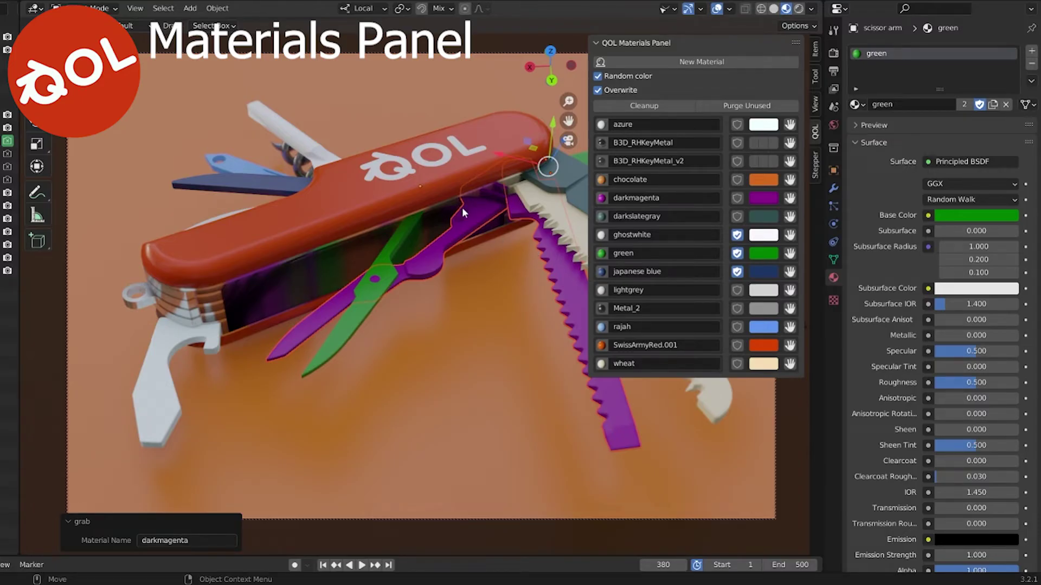
middle_drag(453, 227, 479, 295)
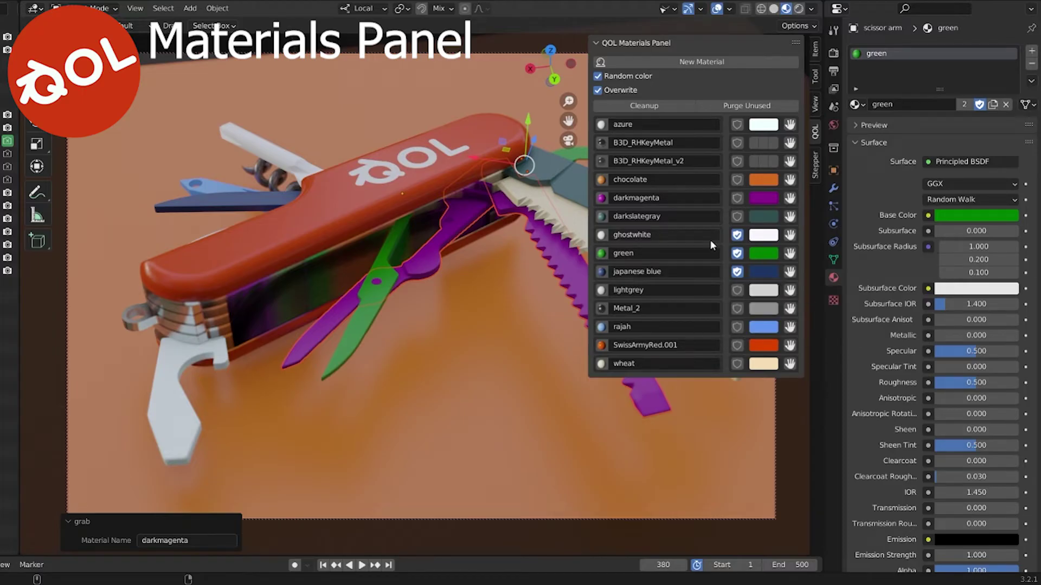
Step: Recolour the green material with rajah's light blue via the eyedropper, then select the ground plane
click(763, 253)
click(768, 253)
mouse_move(807, 142)
mouse_down()
mouse_move(817, 149)
mouse_move(808, 155)
mouse_up()
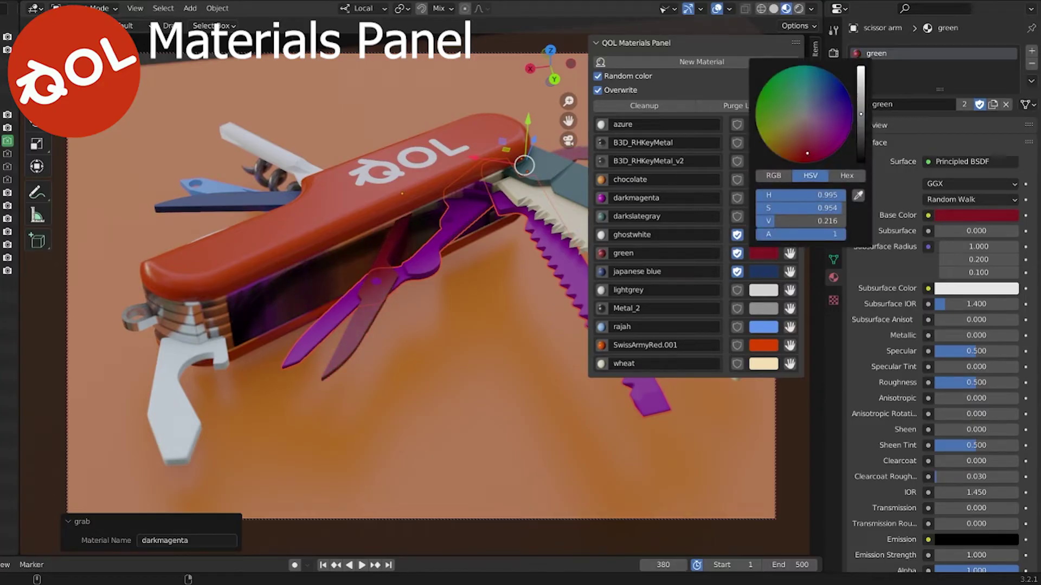
click(858, 196)
click(763, 327)
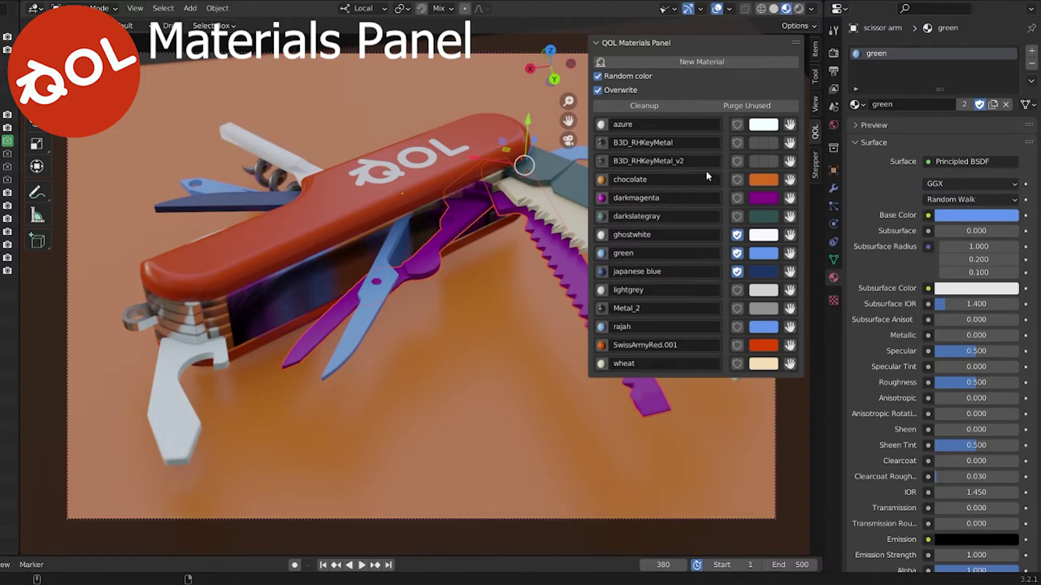
click(477, 279)
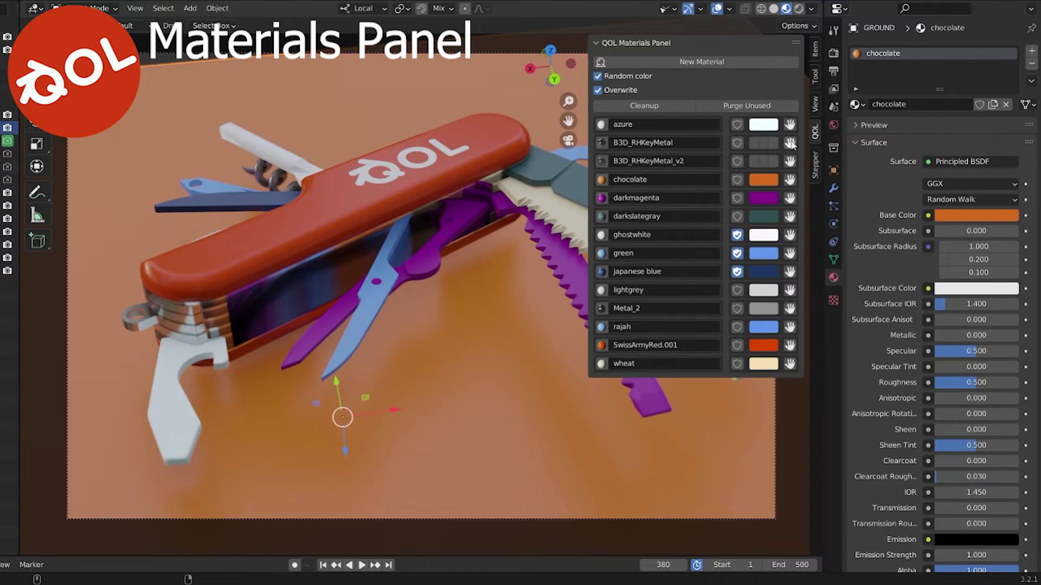
Step: Apply B3D_RHKeyMetal to the main plate and move its Principled BSDF node right in the Shader Editor
drag(792, 143, 219, 306)
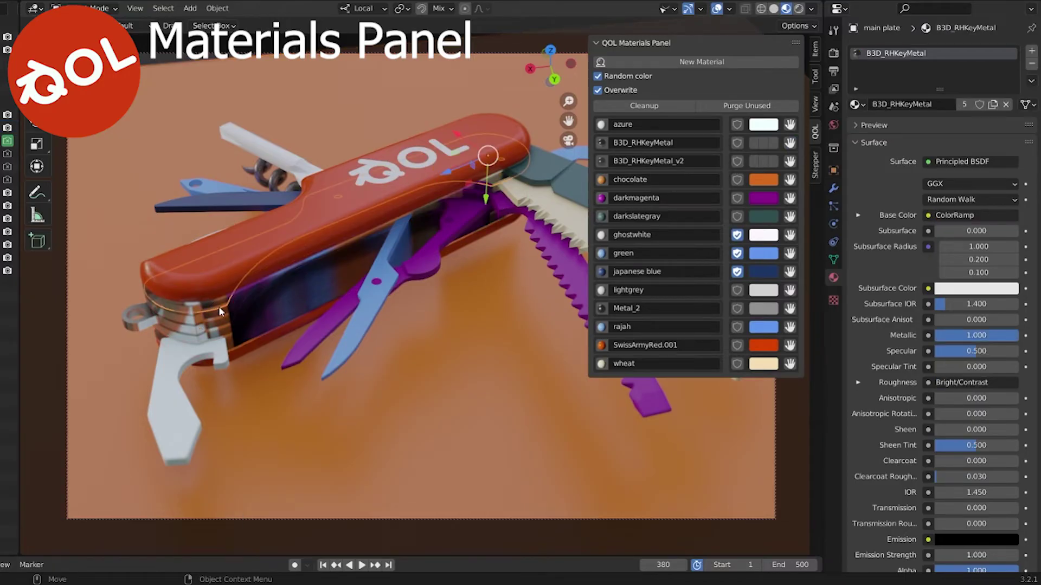
click(34, 8)
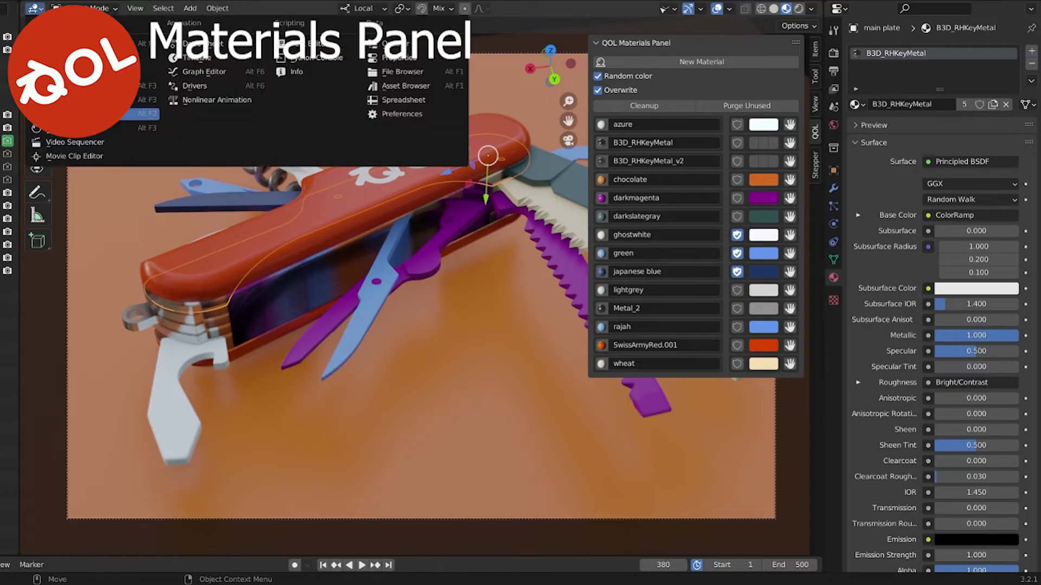
click(81, 128)
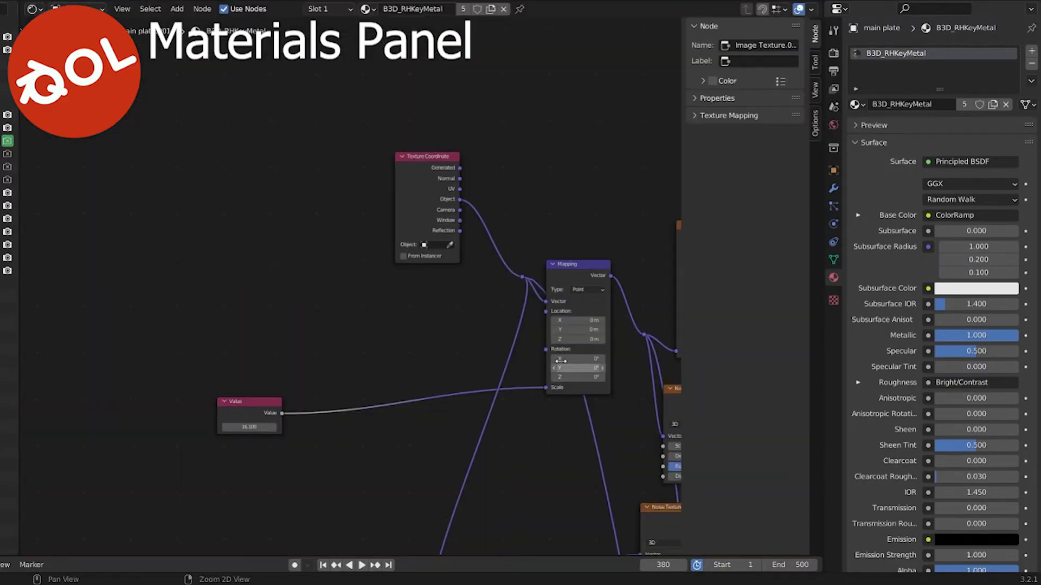
scroll(551, 322, up, 5)
scroll(551, 322, right, 10)
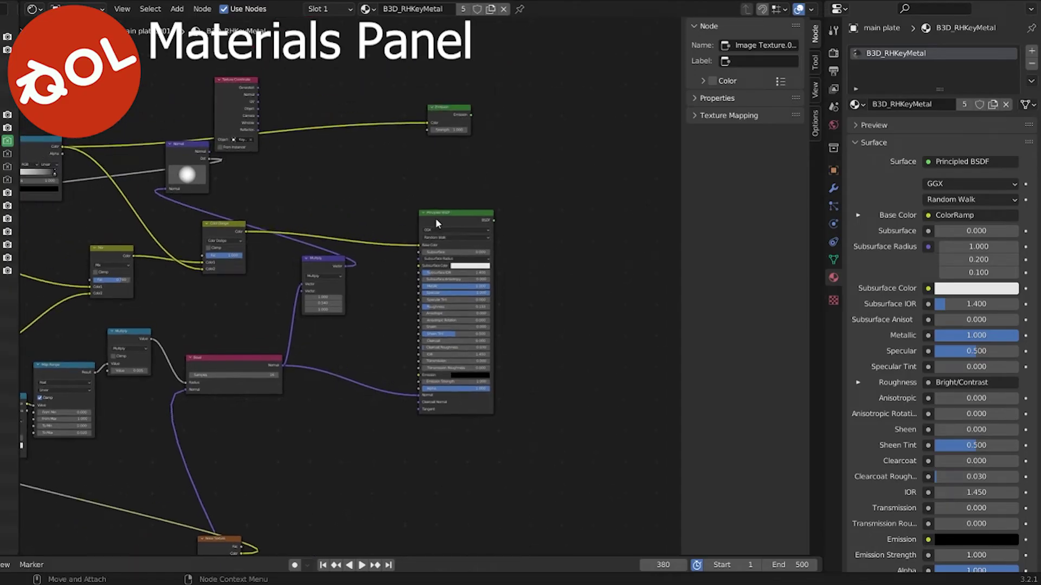
drag(444, 212, 489, 207)
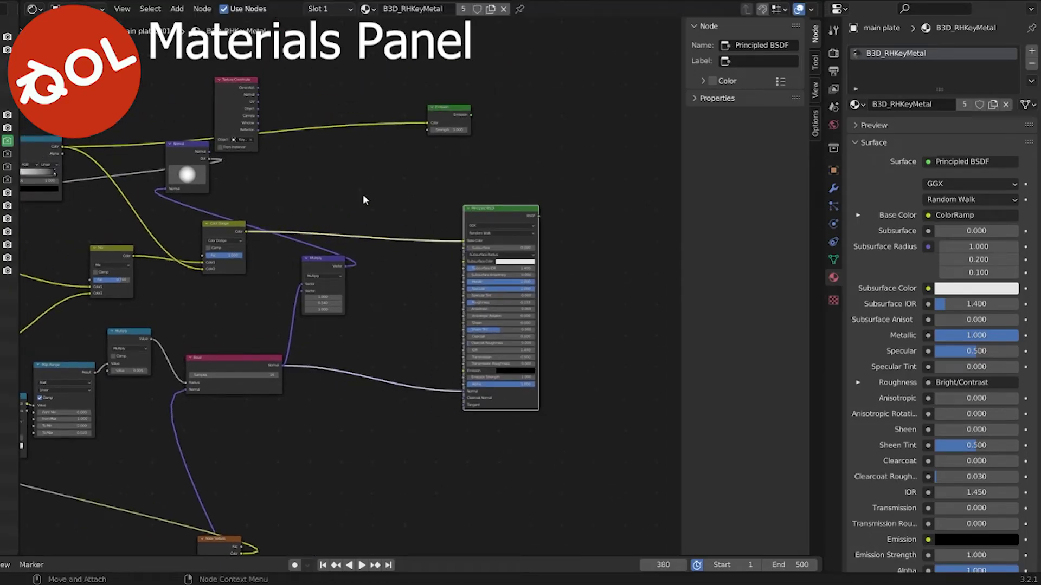
click(36, 9)
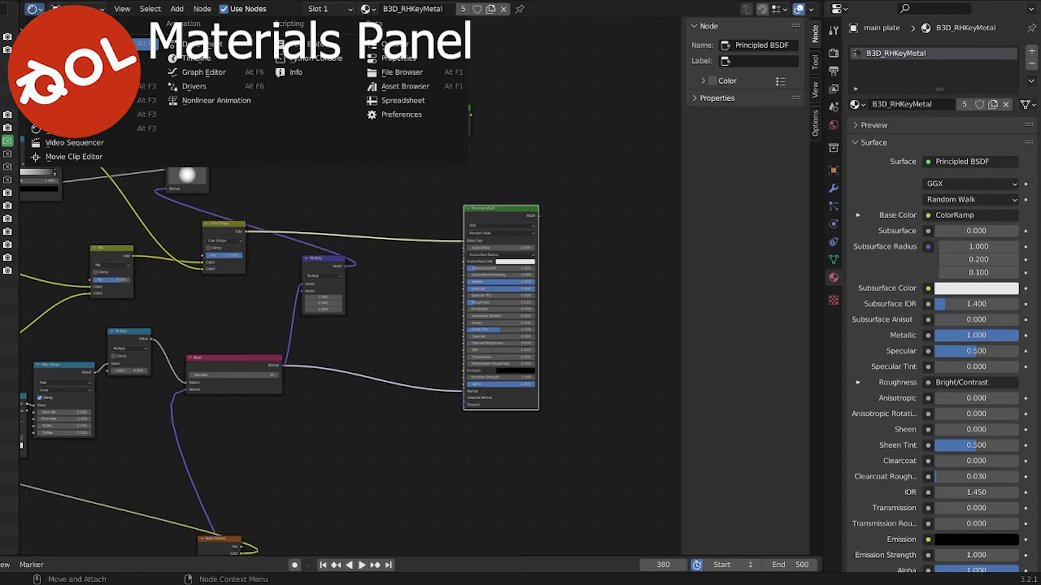
click(145, 44)
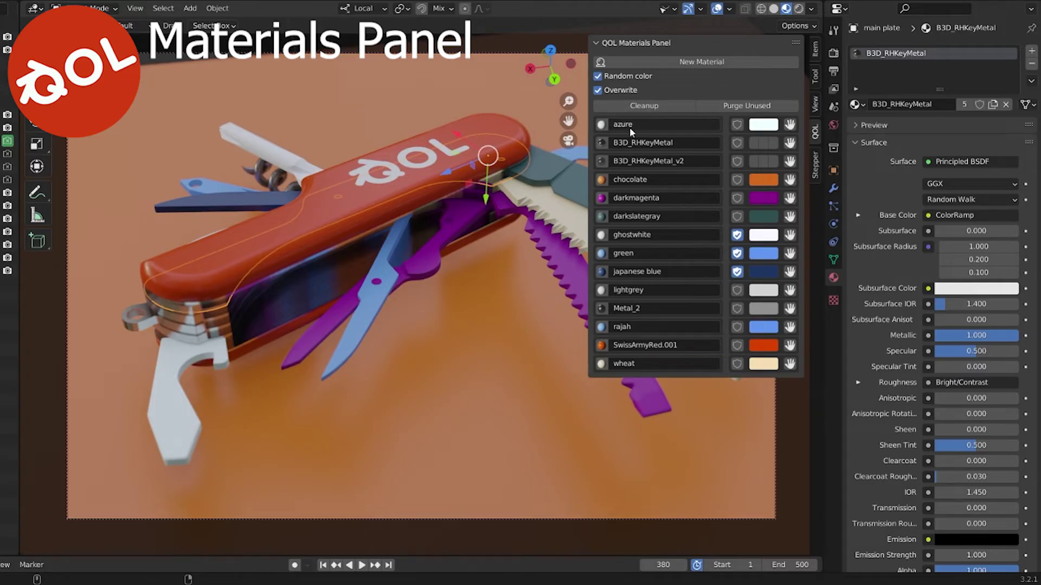
Step: Open Blender Preferences on the Add-ons list, filtered by 'interface'
key(n)
key(n)
click(22, 2)
click(152, 187)
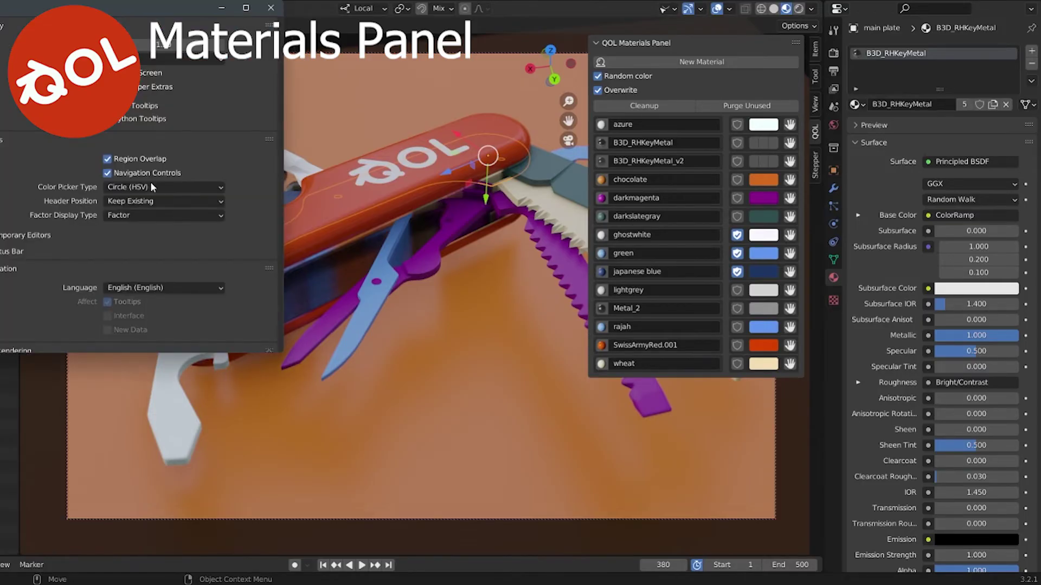
click(154, 76)
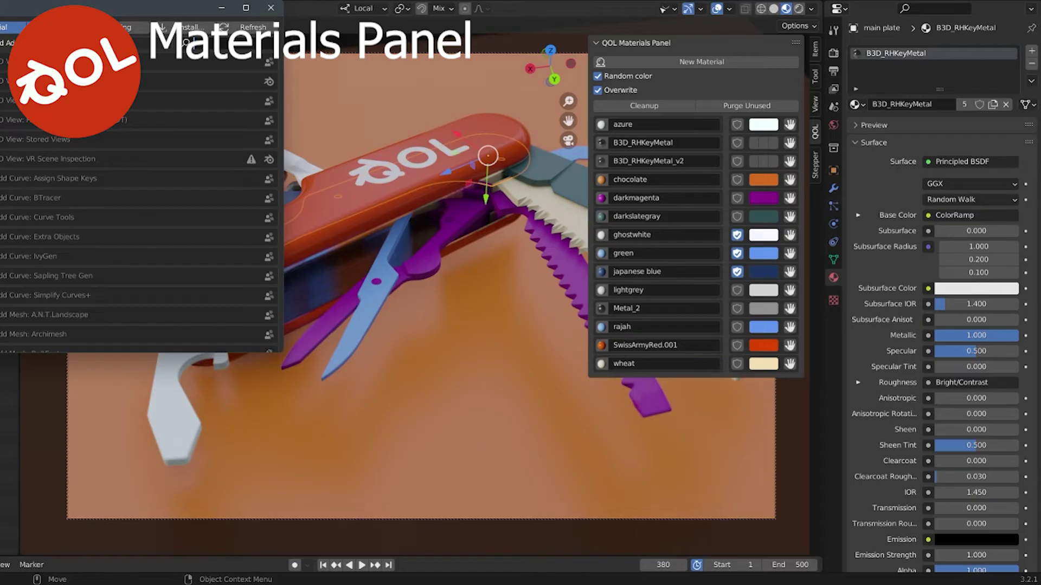
text(interface)
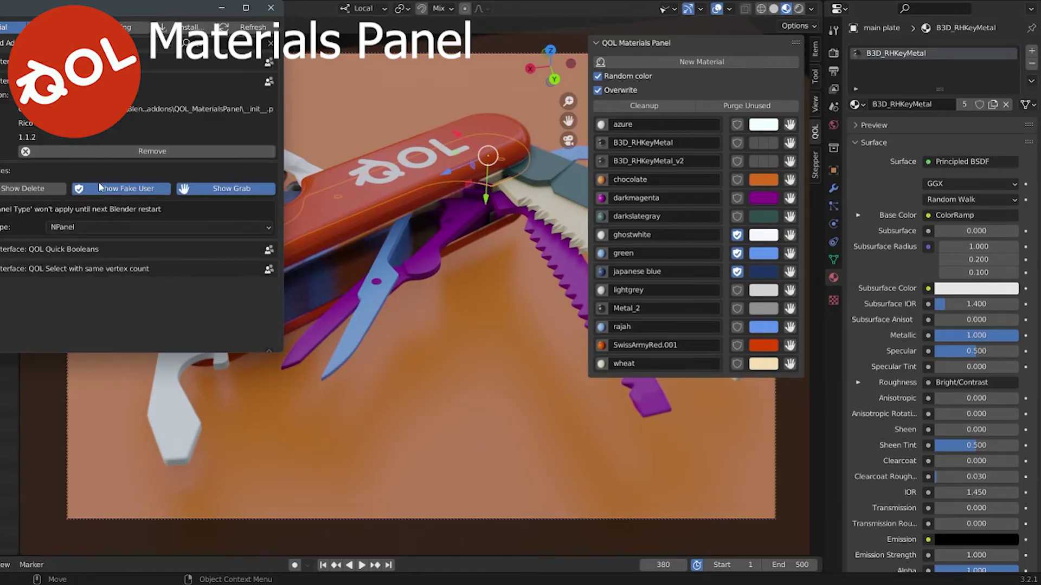
Step: Set the QOL Materials Panel's Panel Type to Properties Panel and close Preferences
drag(210, 18, 353, 75)
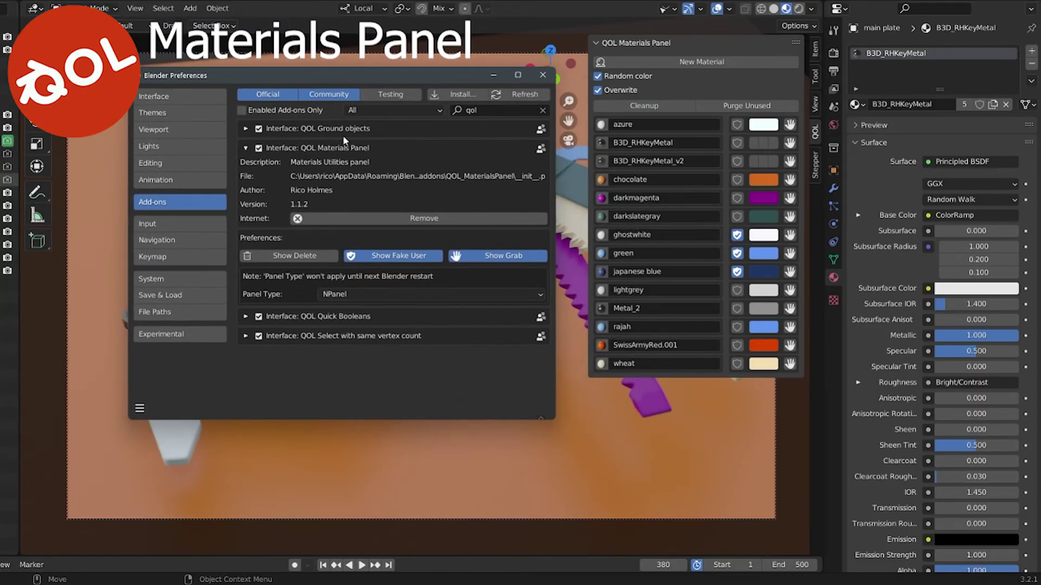
click(356, 294)
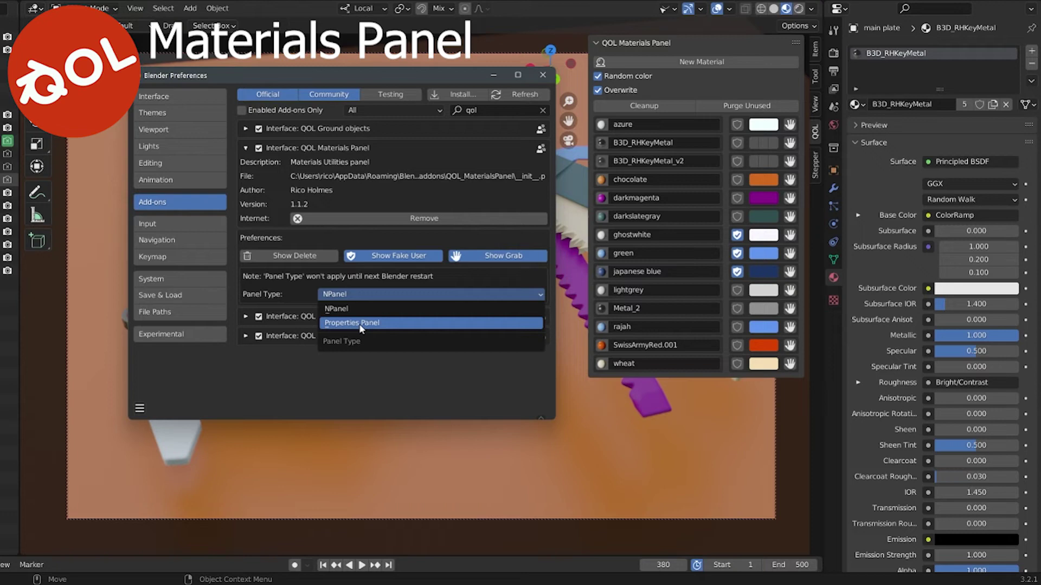
click(352, 323)
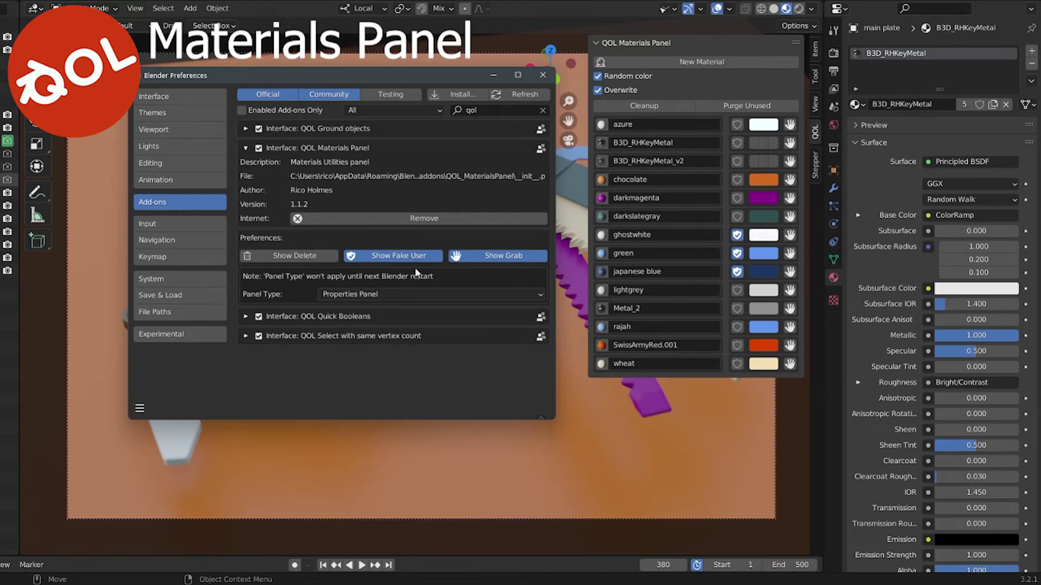
click(541, 76)
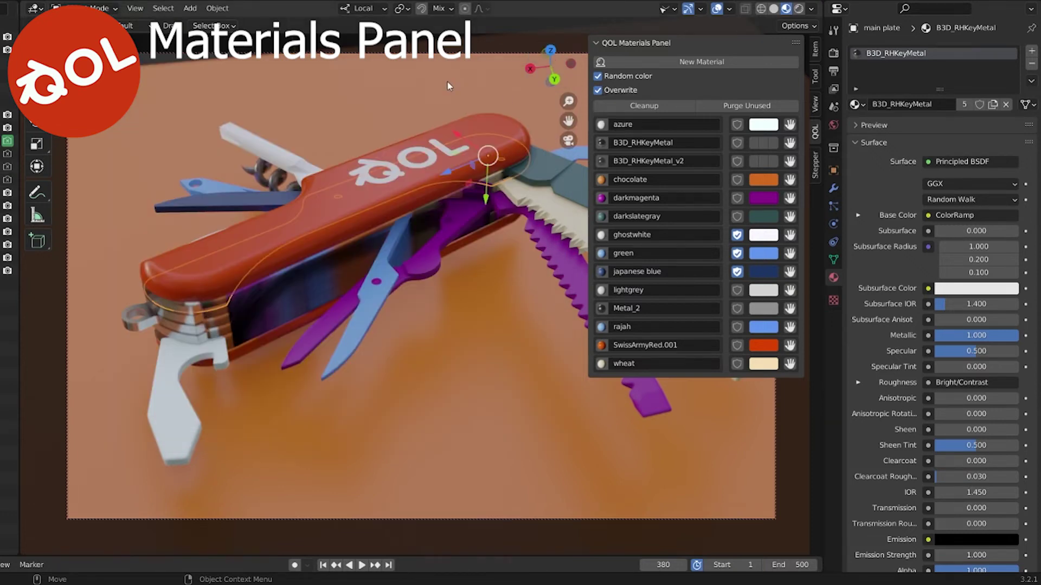
Step: Select the red knife cover from a side view and show its Material Properties
click(469, 107)
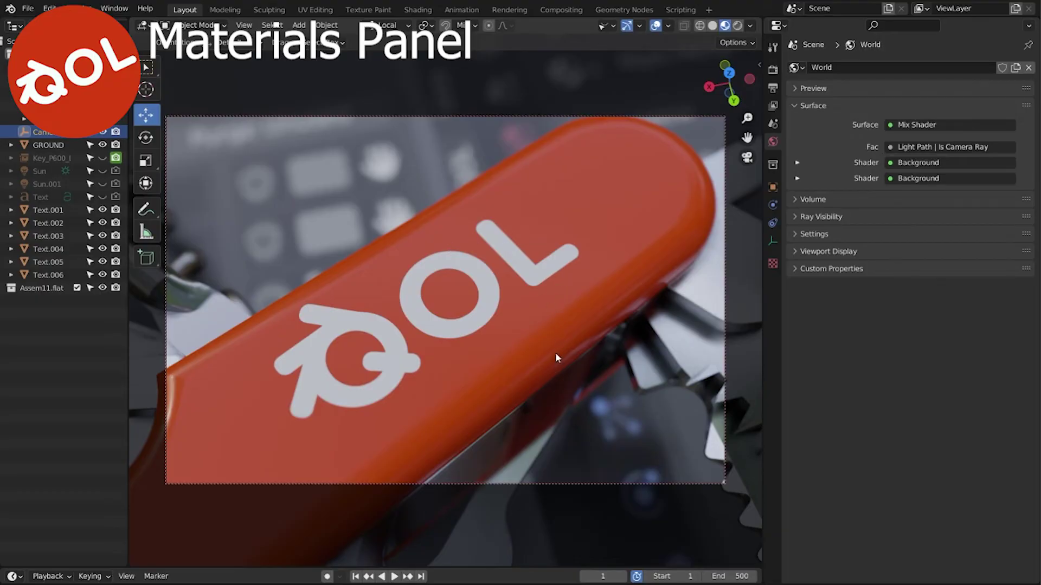
middle_drag(555, 352, 629, 369)
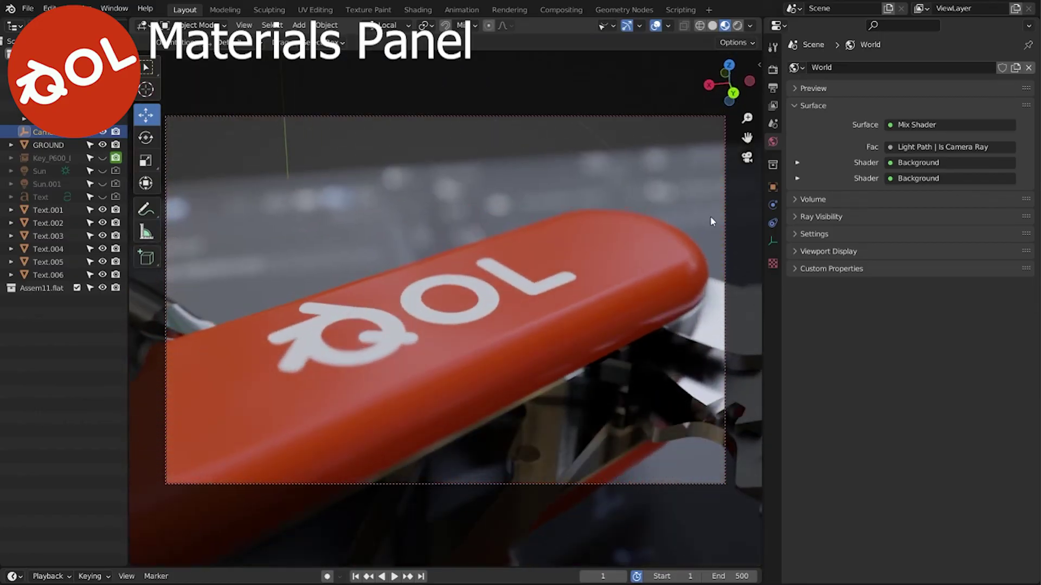
click(563, 274)
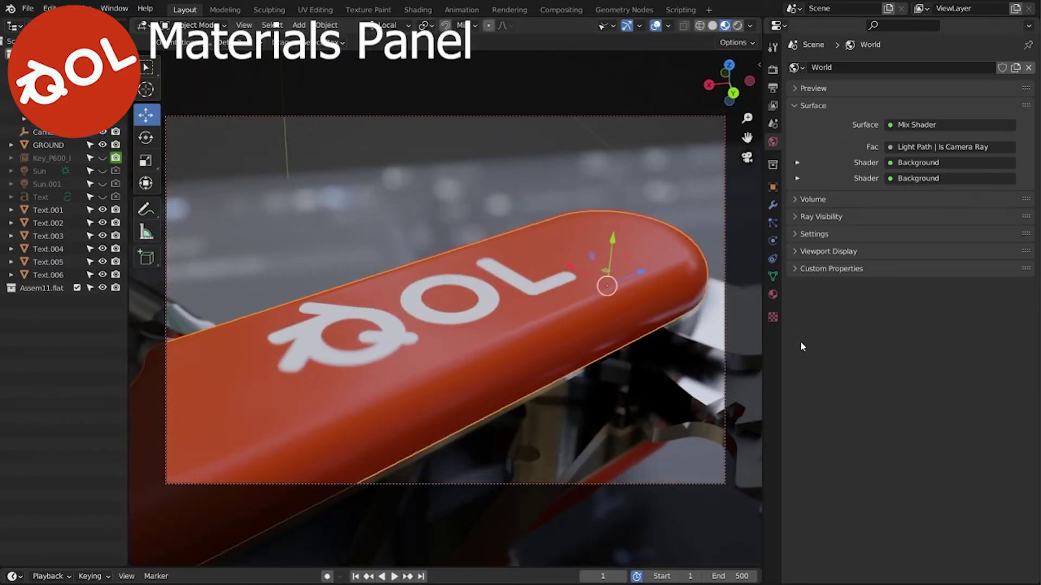
click(773, 295)
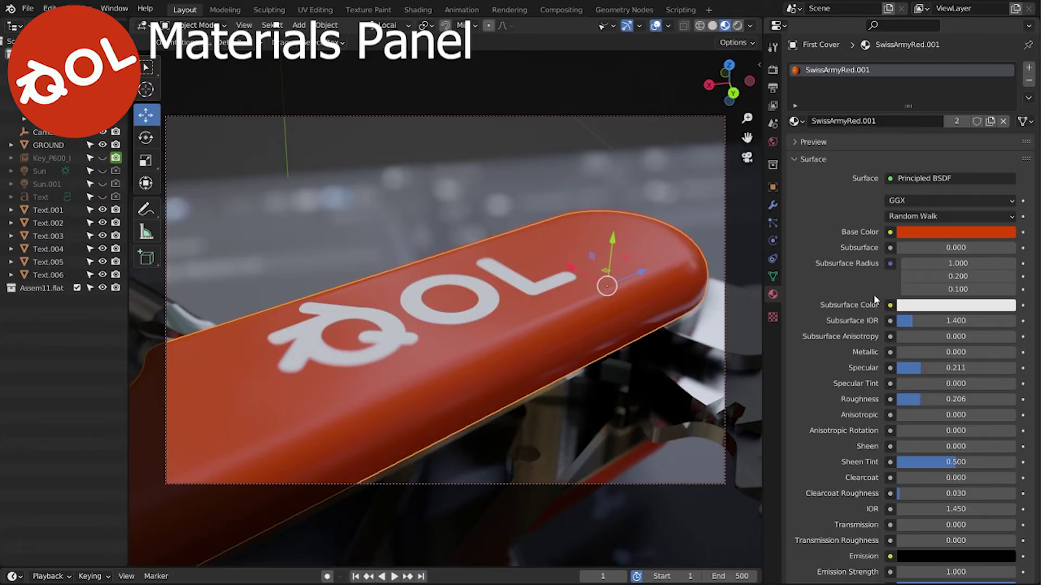
Step: Collapse the Surface section and move the QOL Materials Panel above Preview
scroll(844, 244, down, 5)
scroll(860, 281, down, 10)
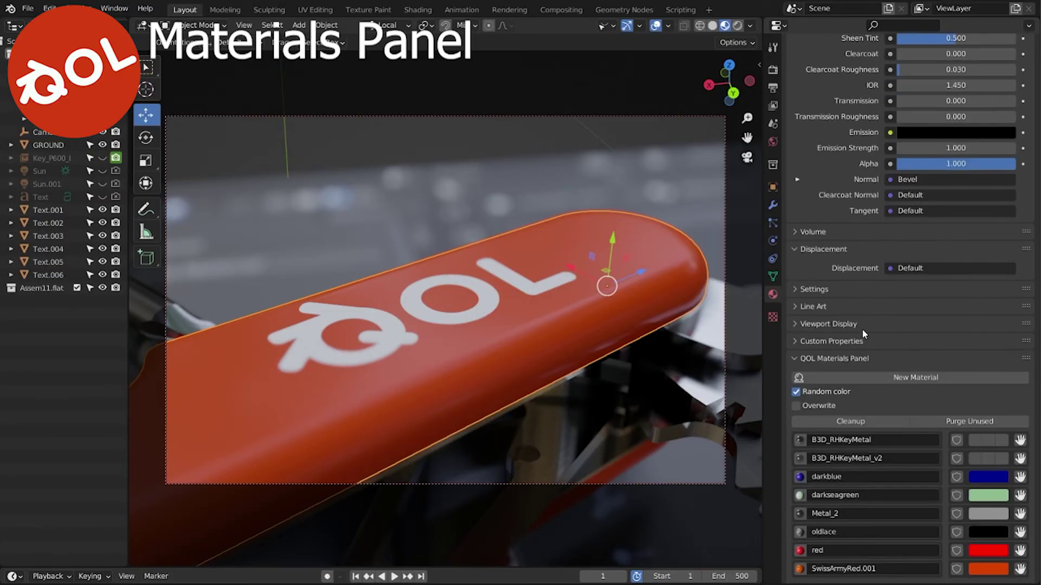
scroll(831, 244, up, 15)
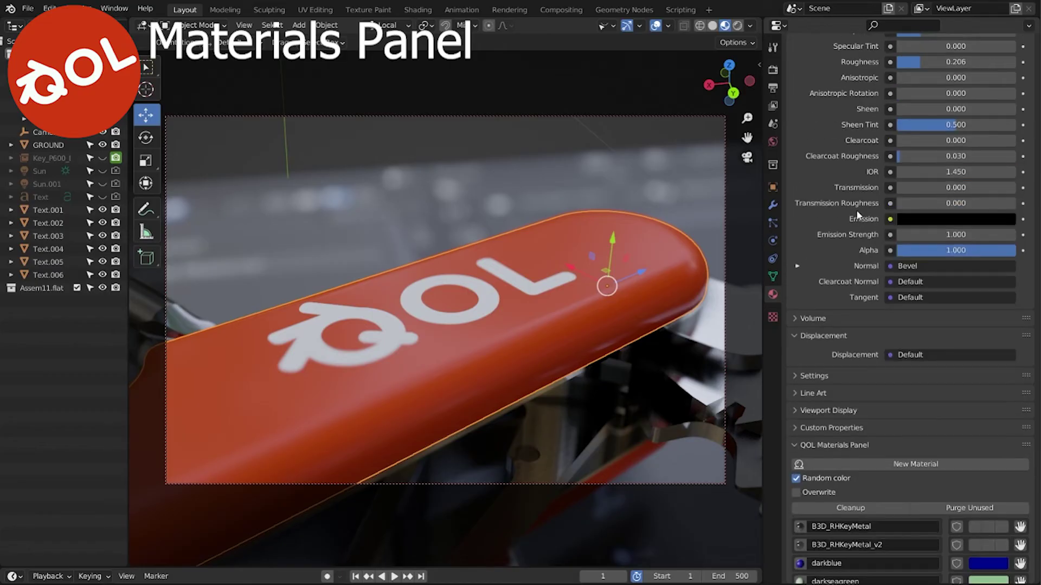
click(797, 159)
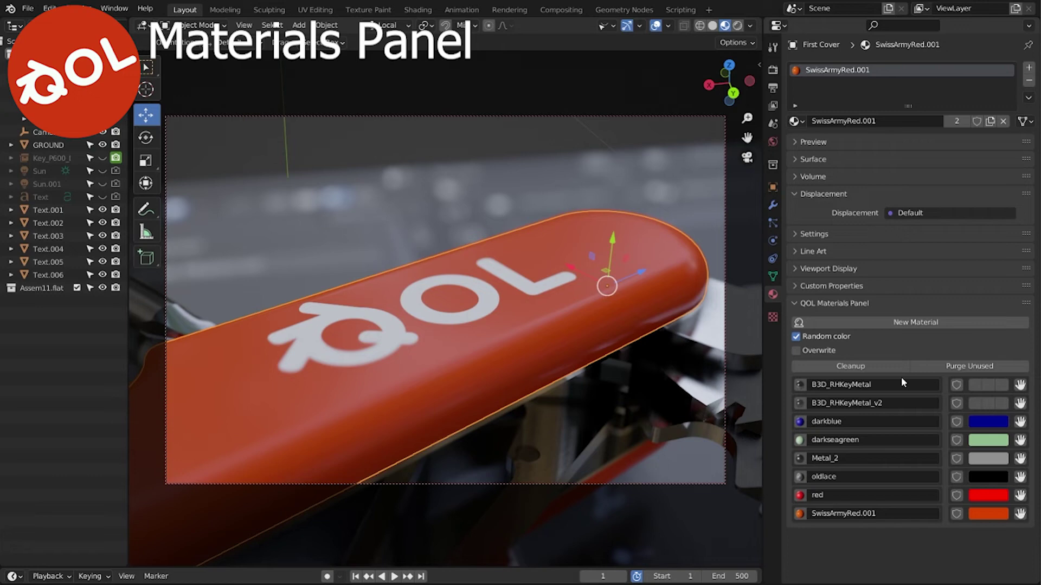
drag(1025, 303, 1005, 125)
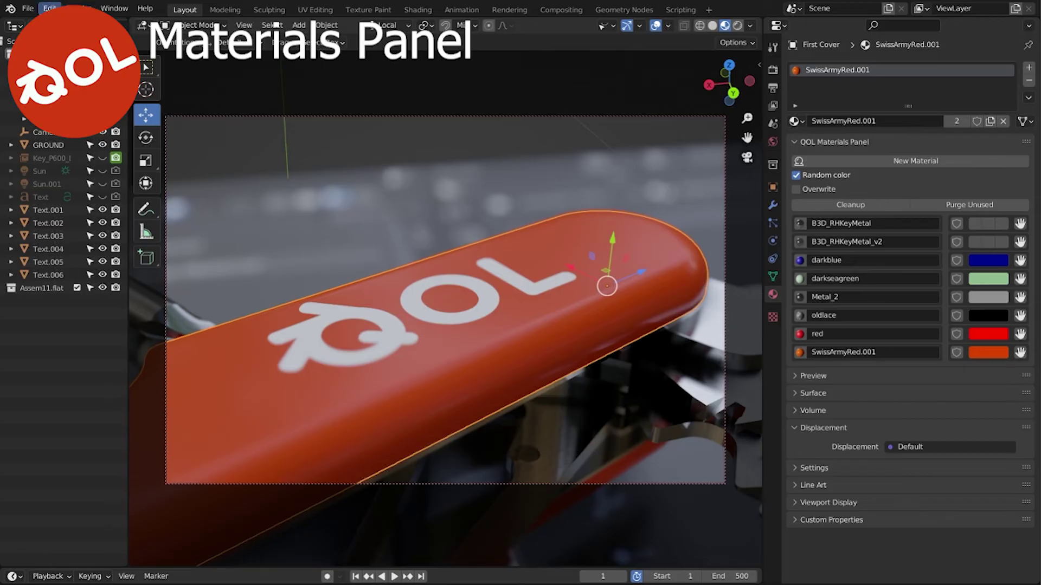
Step: In Preferences, find the 'qol' add-on, expand QOL Materials Panel and enable Show Delete
click(50, 8)
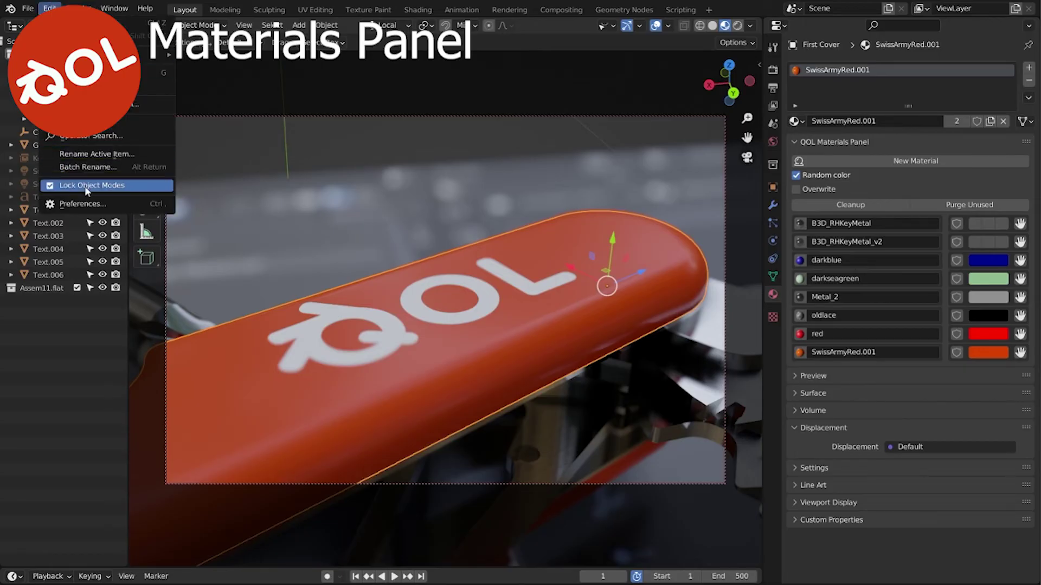
click(86, 206)
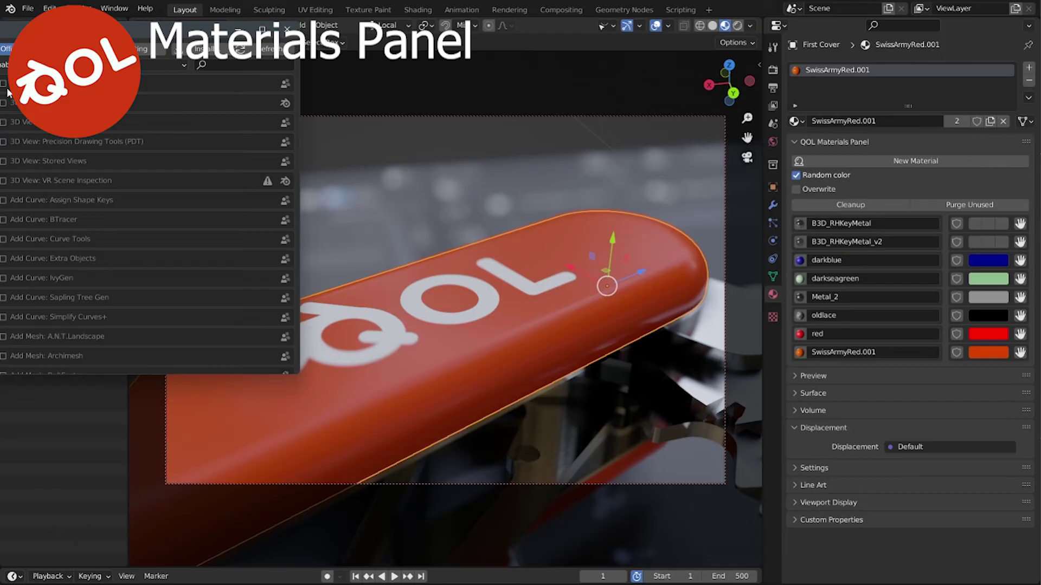
click(210, 65)
text(qol)
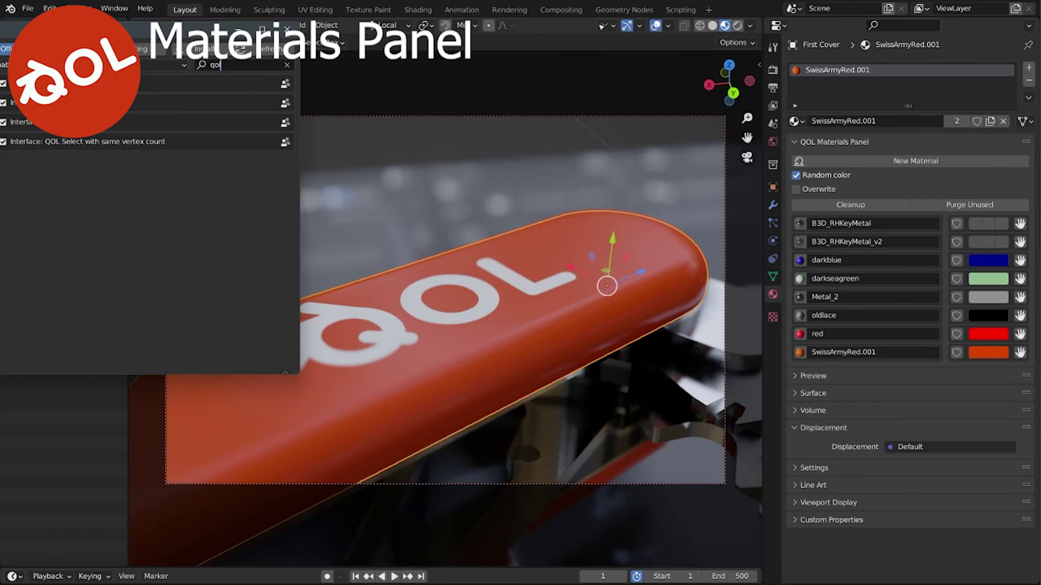
click(2, 103)
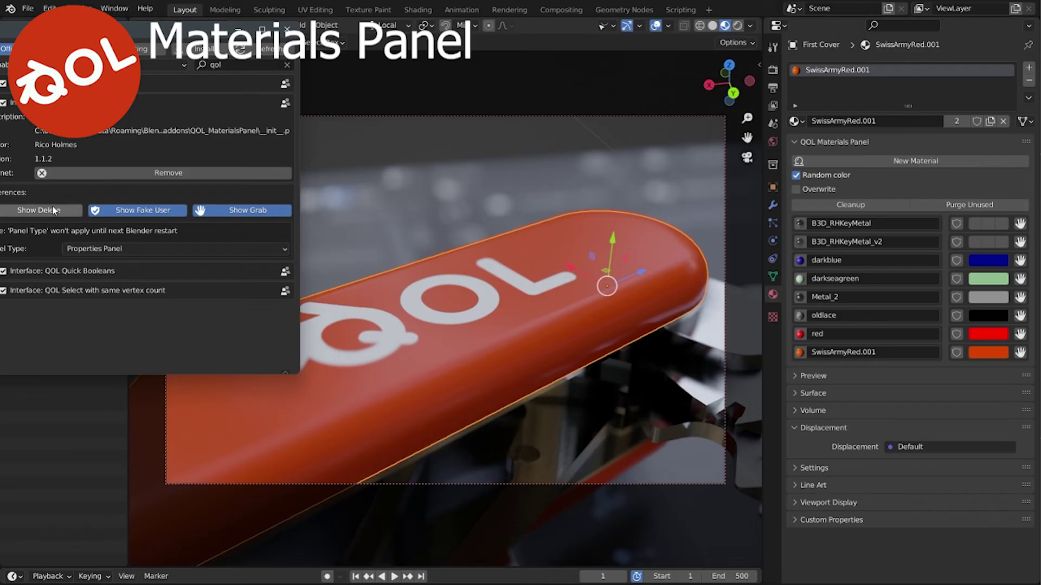
click(47, 210)
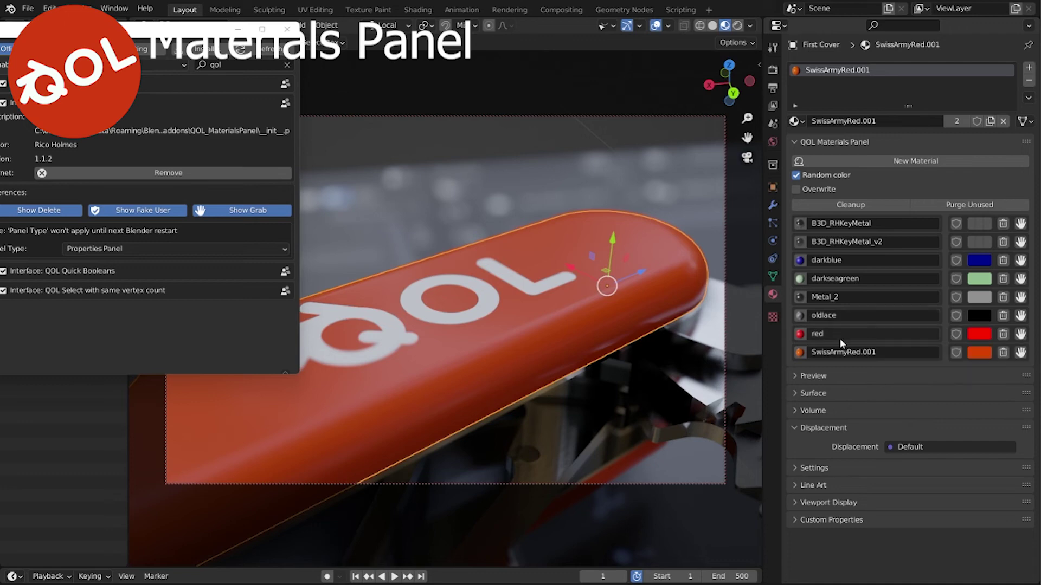
Step: Delete the darkseagreen, darkblue and SwissArmyRed.001 materials from the QOL list, then select the ground
click(1003, 279)
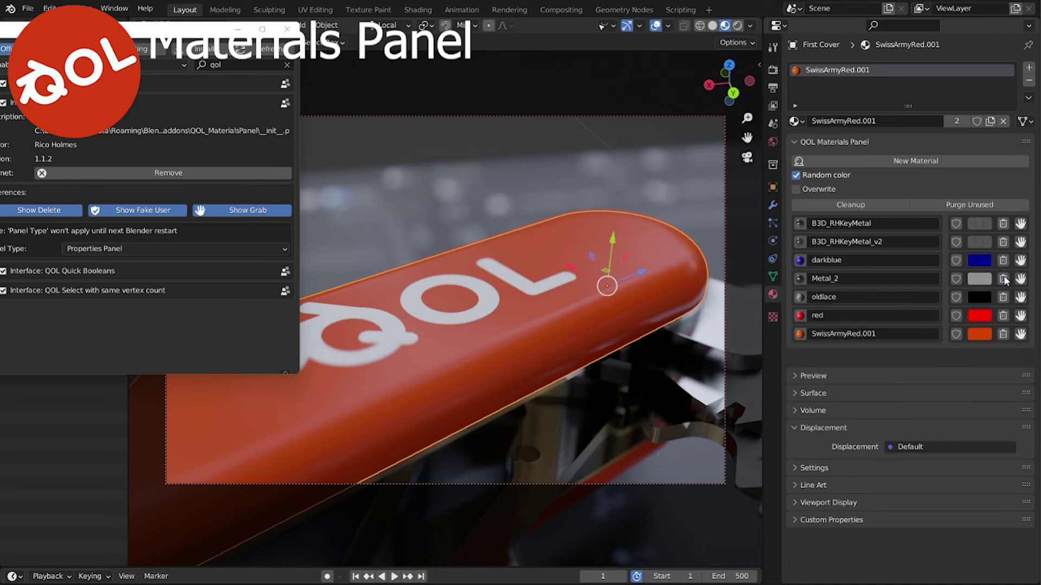
click(1004, 260)
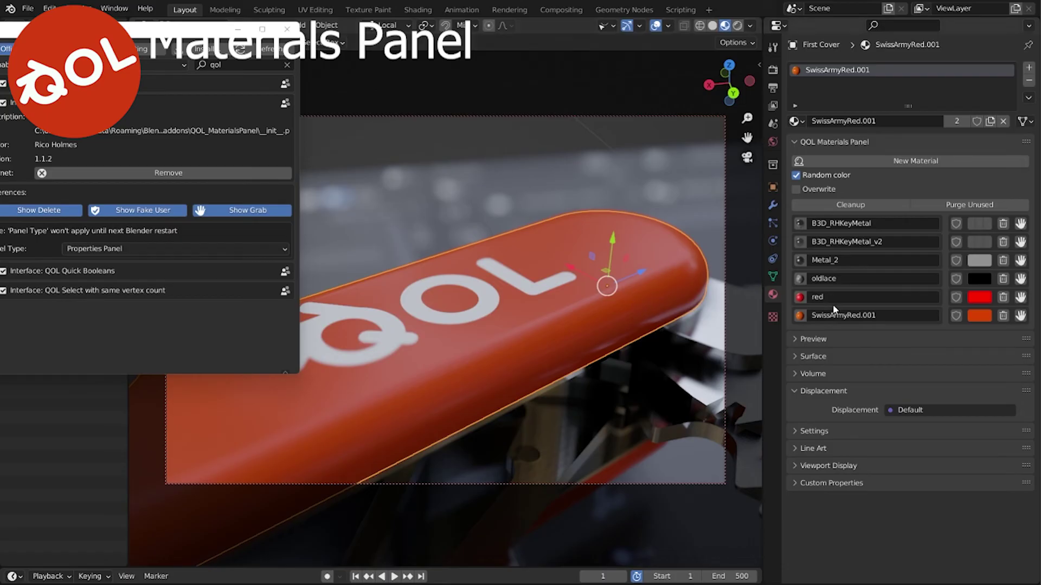
click(1003, 316)
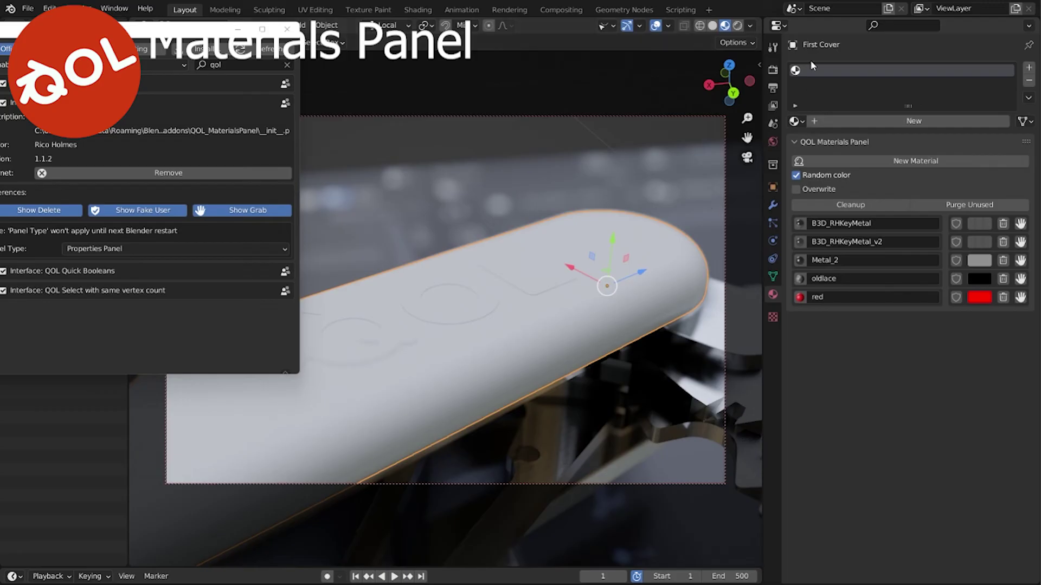
click(613, 182)
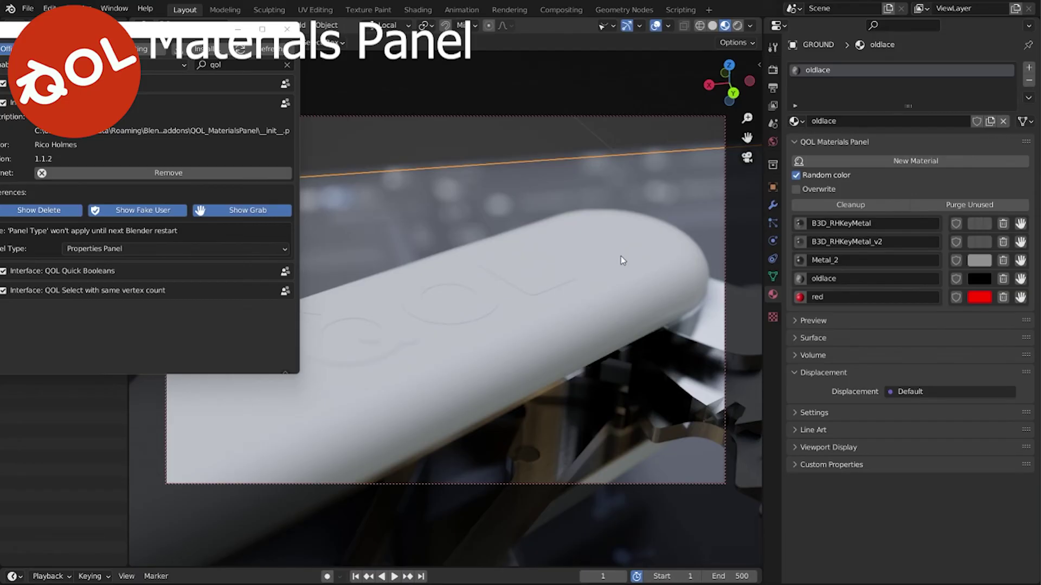
Step: Select the knife cover and assign it the red material
drag(217, 29, 232, 76)
click(598, 324)
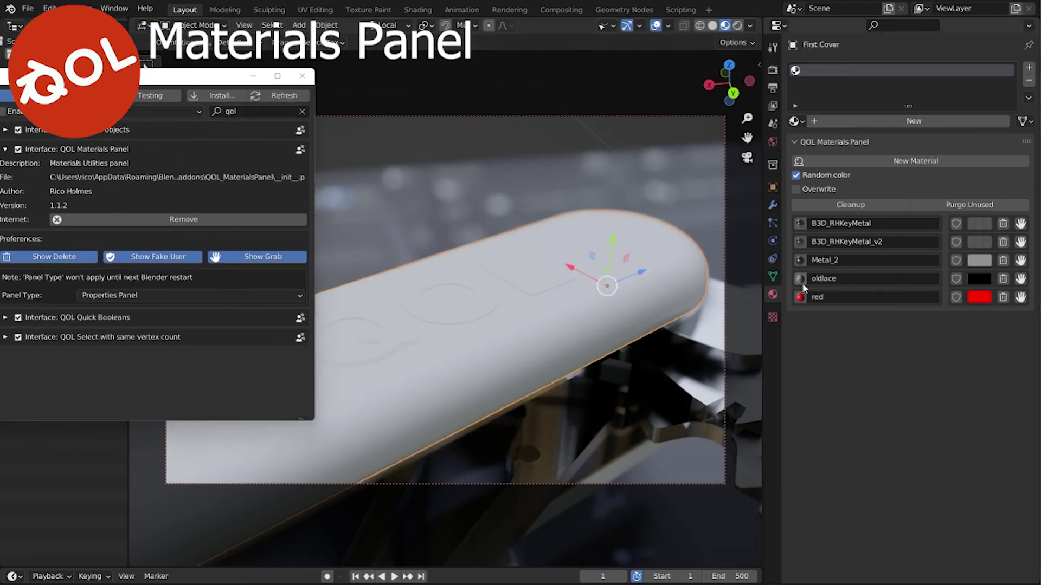
click(800, 297)
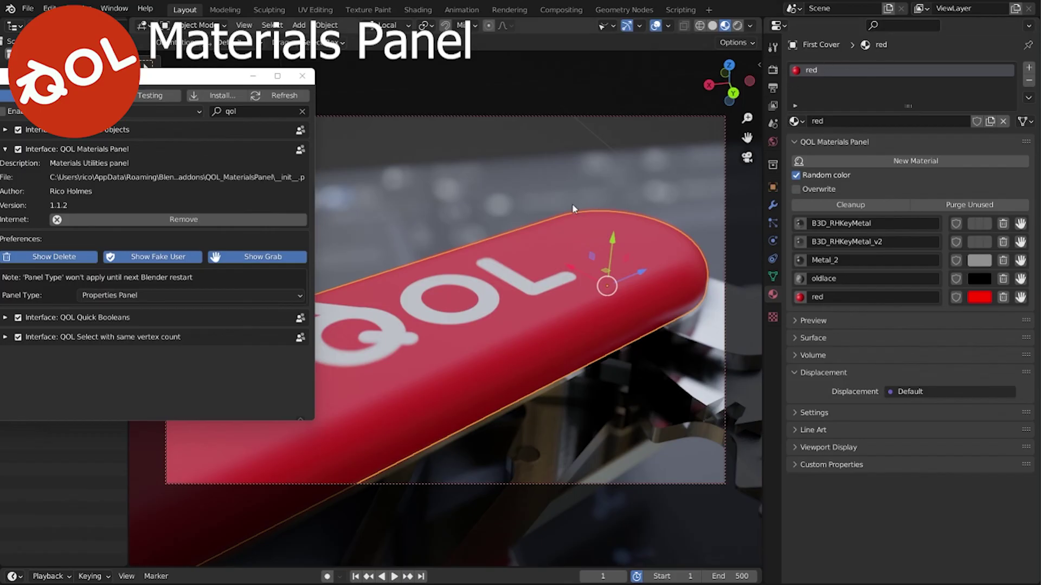
Step: Turn off Show Delete, Show Grab and Show Fake User, then close Preferences
click(65, 256)
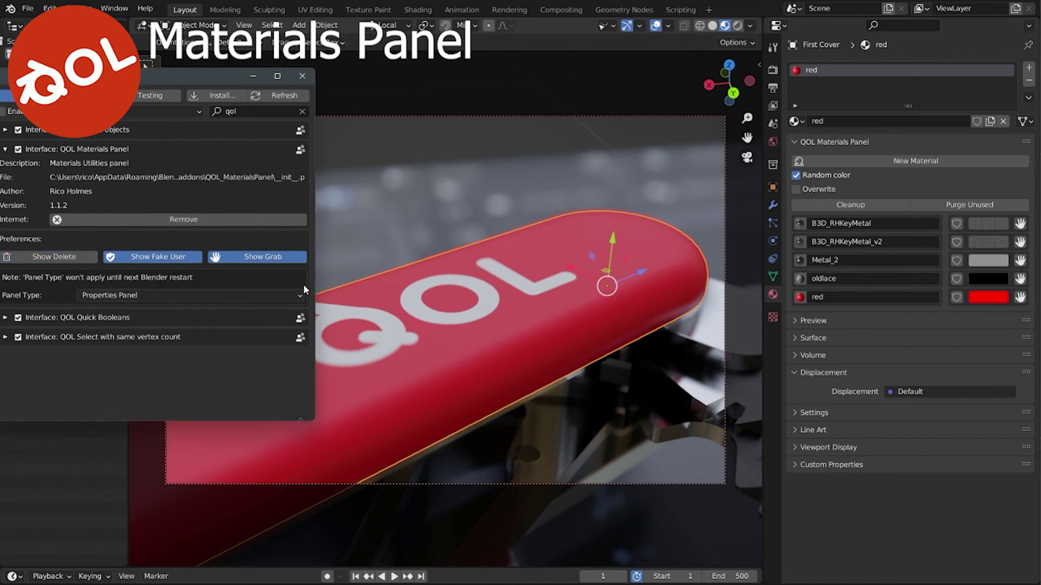
click(265, 258)
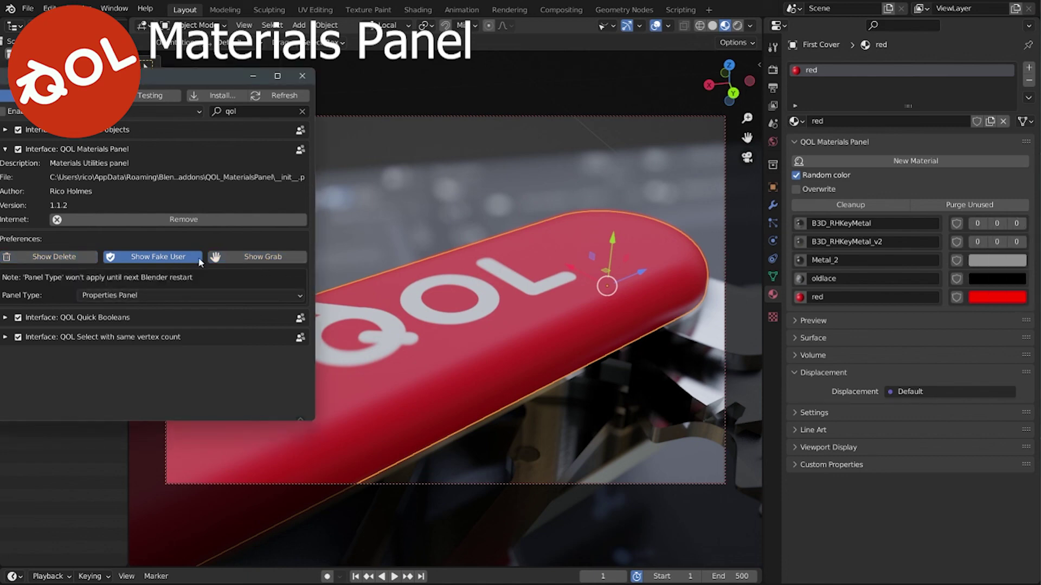
click(169, 255)
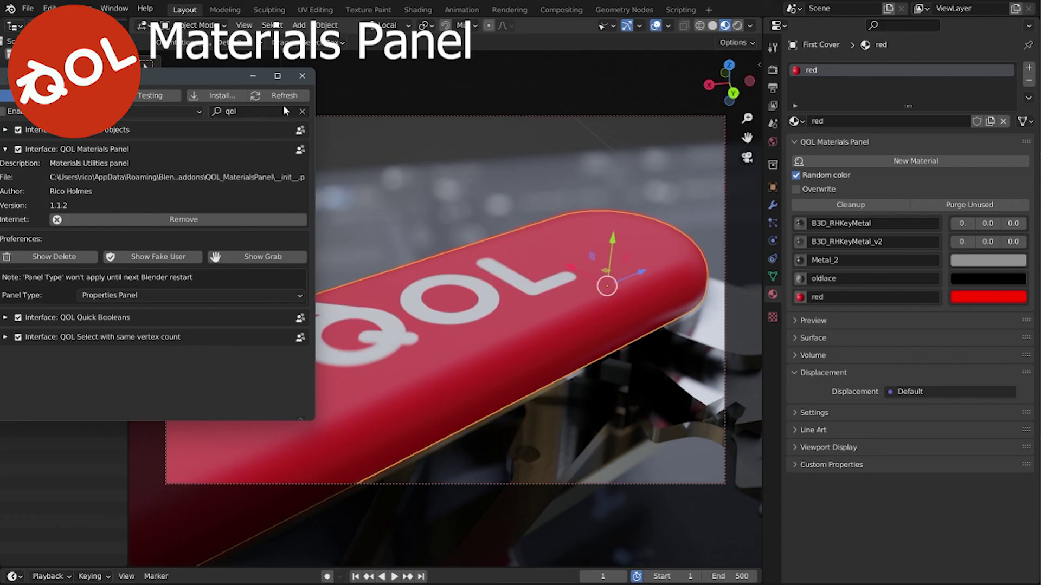
drag(224, 71, 416, 73)
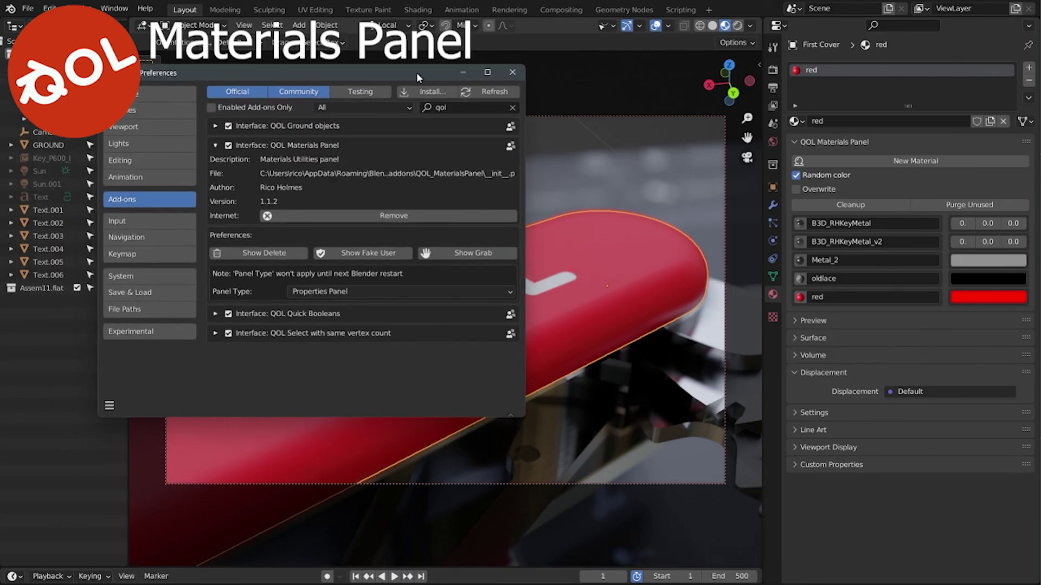
click(512, 72)
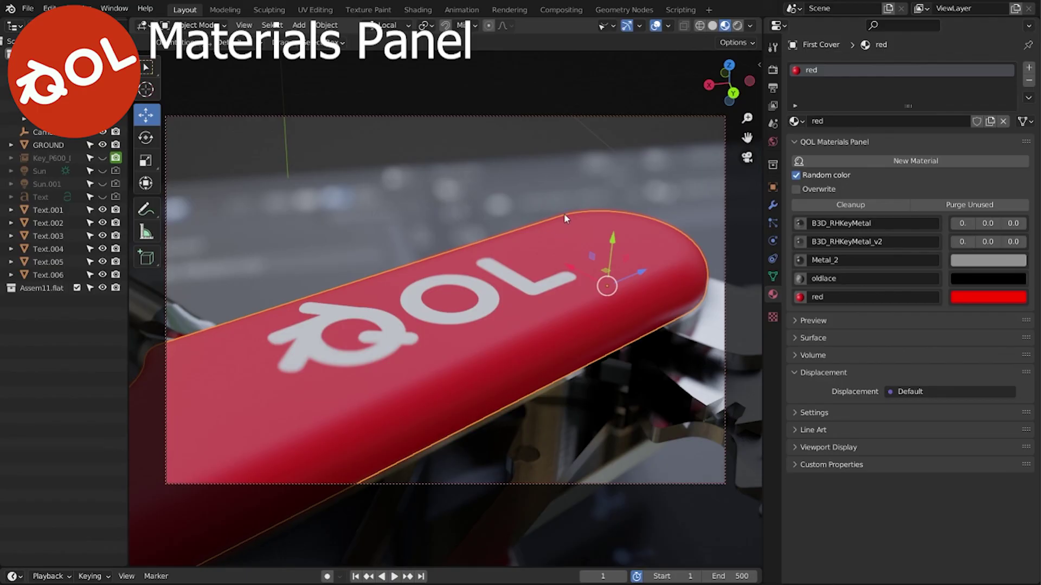